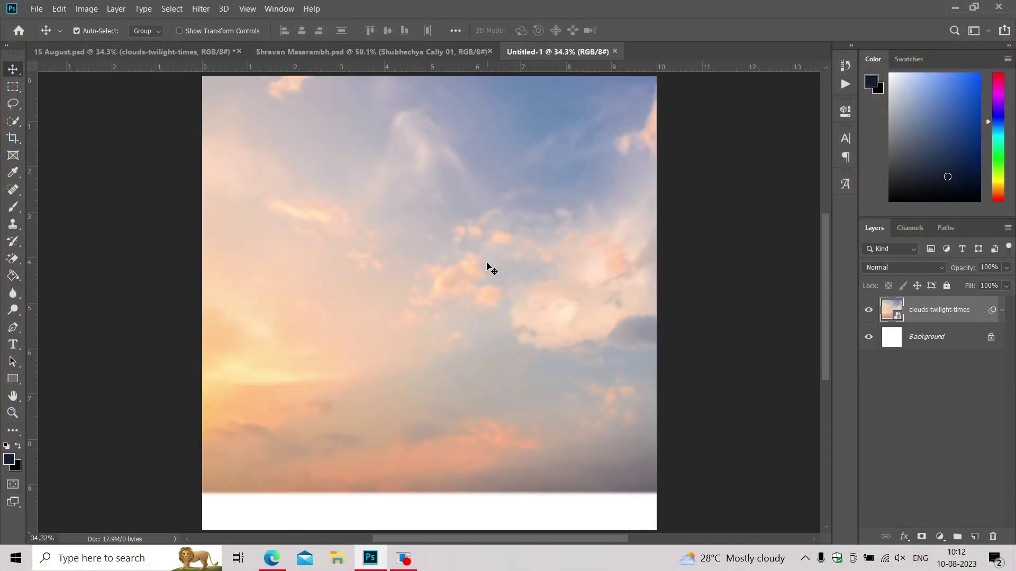
# Place the clouds-twilight-times photo and transform it so the sky fills the whole canvas.
pyautogui.moveTo(445, 280); pyautogui.dragTo(424, 295)
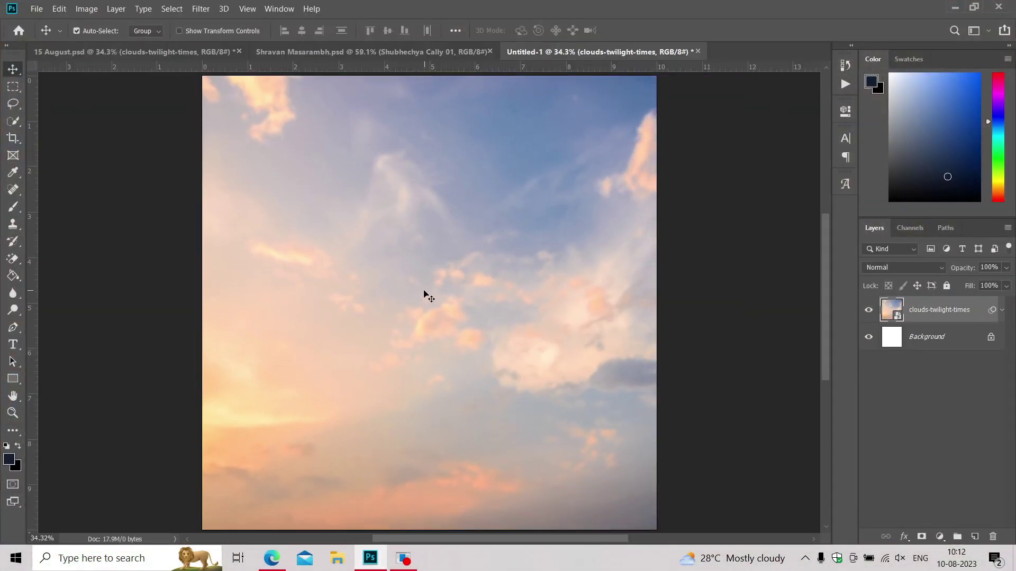
pyautogui.scroll(-1, 438, 302)
pyautogui.hotkey('ctrl', 't')
pyautogui.press('Return')
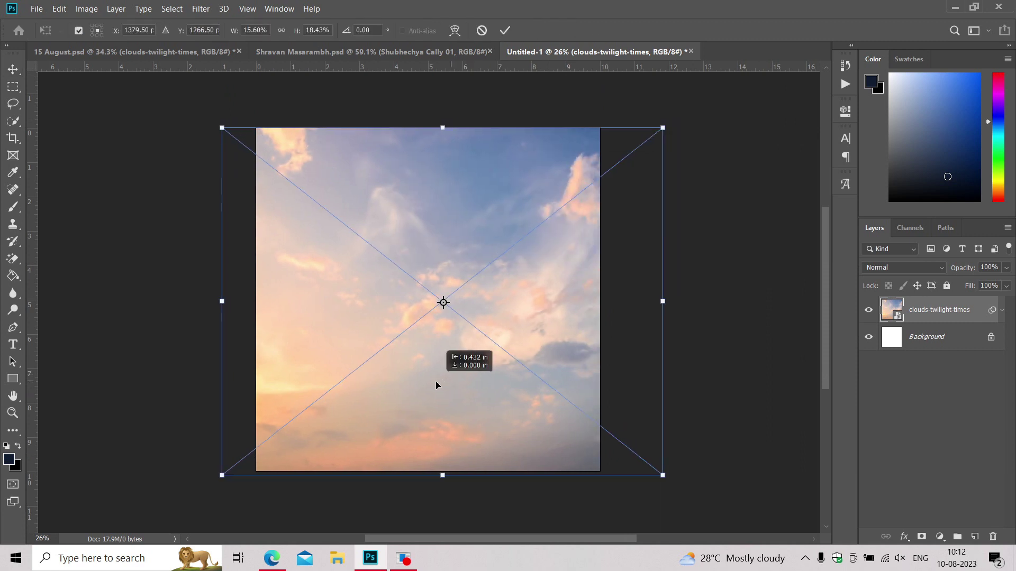
pyautogui.moveTo(471, 378); pyautogui.dragTo(425, 382)
pyautogui.press('Return')
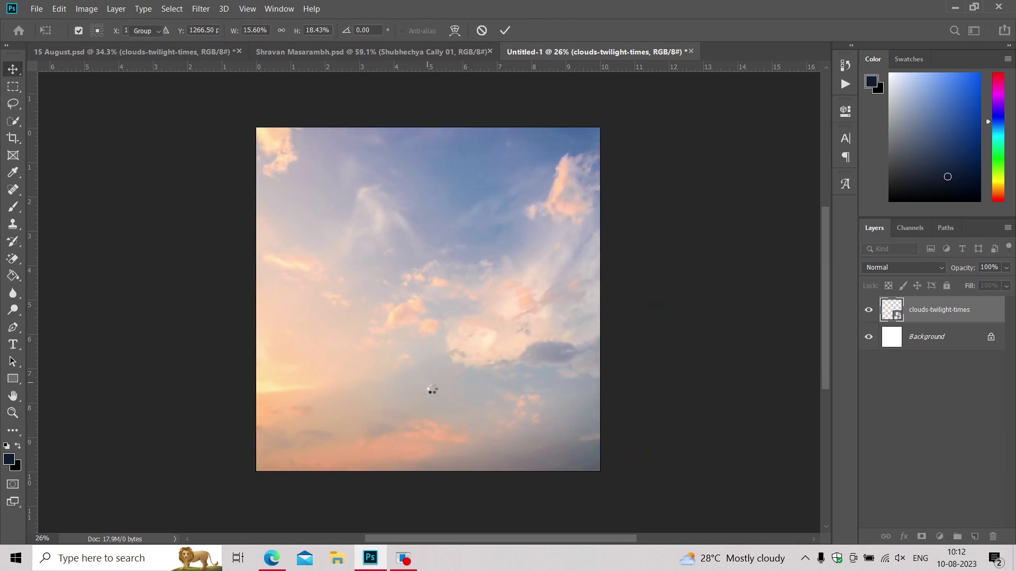
# Add an Exposure adjustment to the sky with Gamma set to 0.47.
pyautogui.click(940, 537)
pyautogui.click(933, 388)
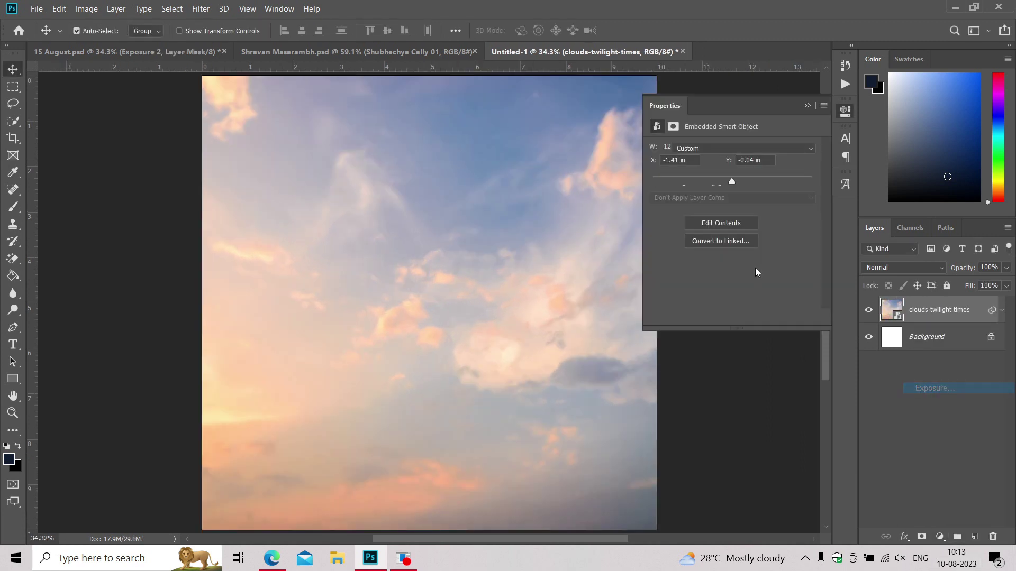
pyautogui.moveTo(732, 228); pyautogui.dragTo(769, 232)
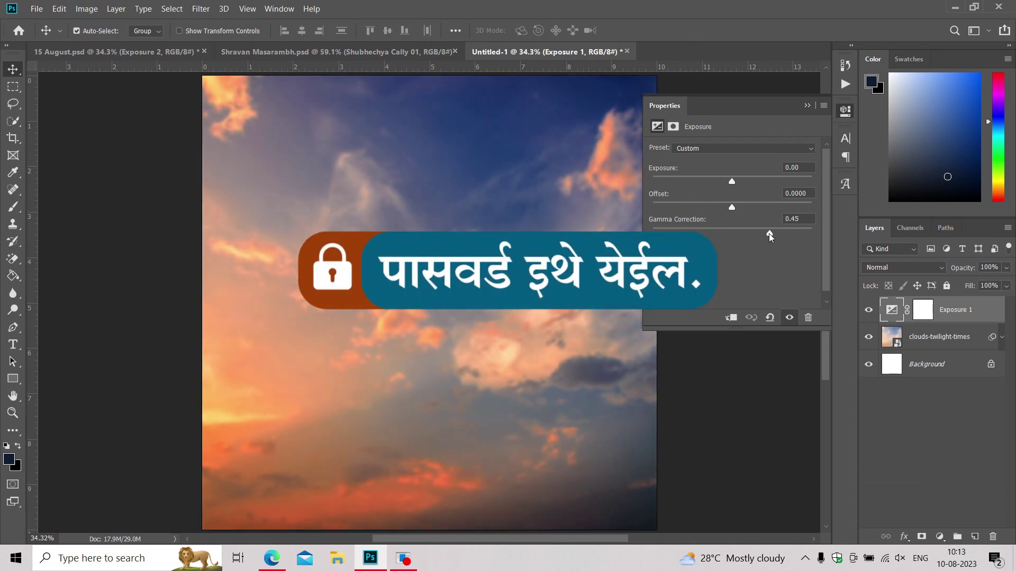
pyautogui.click(808, 220)
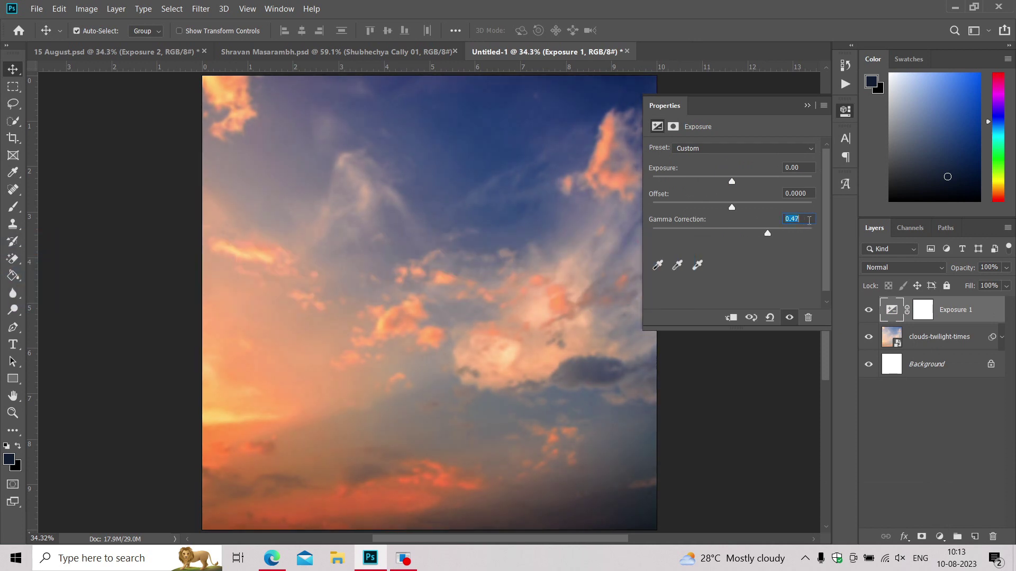
pyautogui.click(808, 107)
# Add a Candlelight.CUBE Color Lookup and blend it at 51% opacity.
pyautogui.click(940, 536)
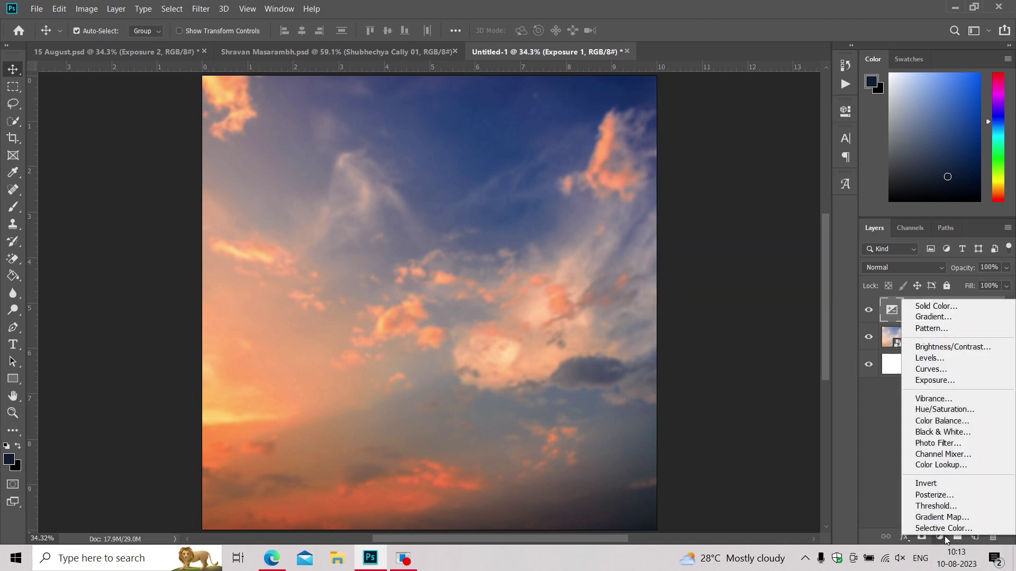
pyautogui.click(941, 464)
pyautogui.click(726, 150)
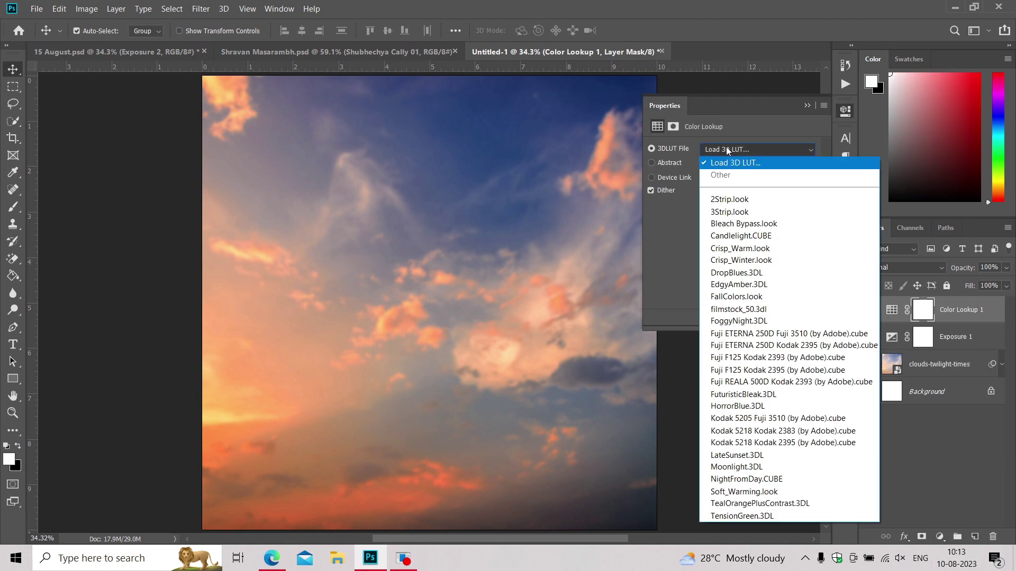
pyautogui.click(720, 238)
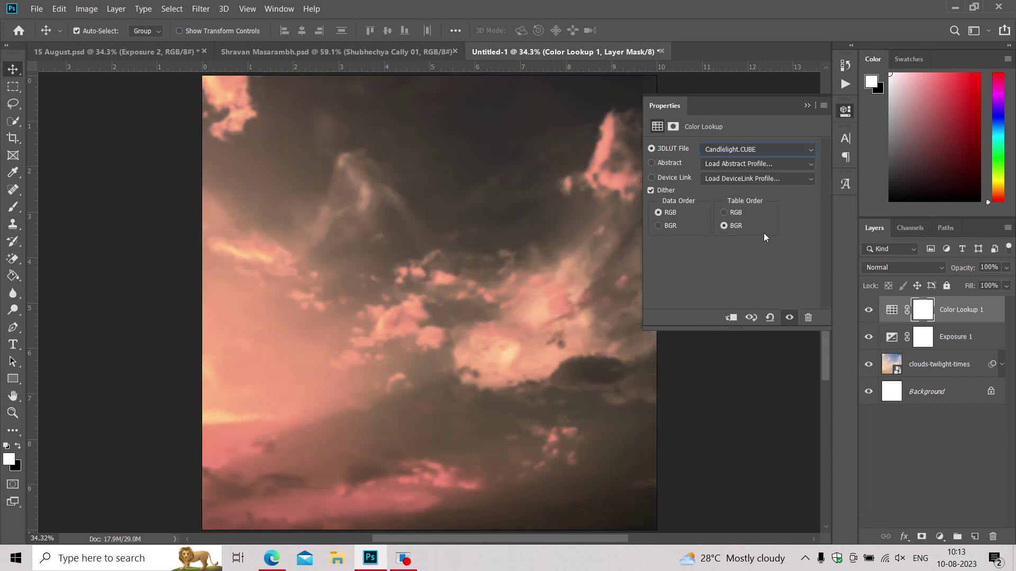
pyautogui.click(807, 106)
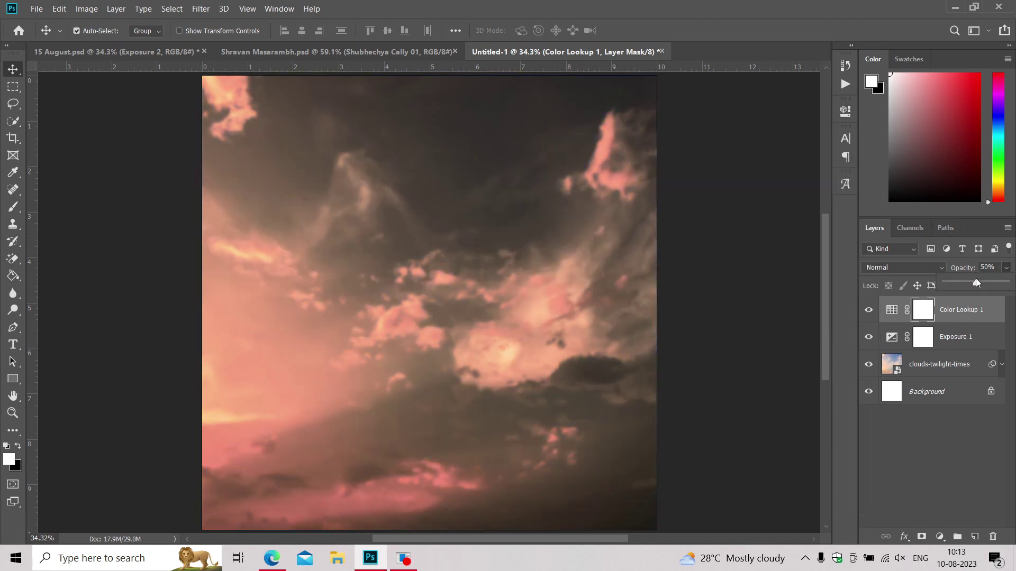
pyautogui.moveTo(975, 280); pyautogui.dragTo(980, 280)
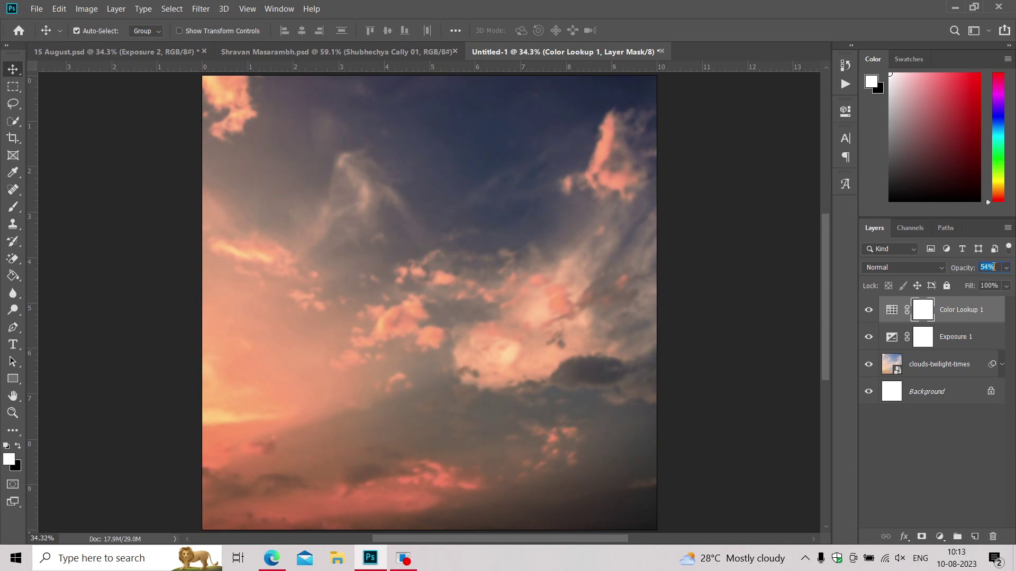
pyautogui.click(975, 506)
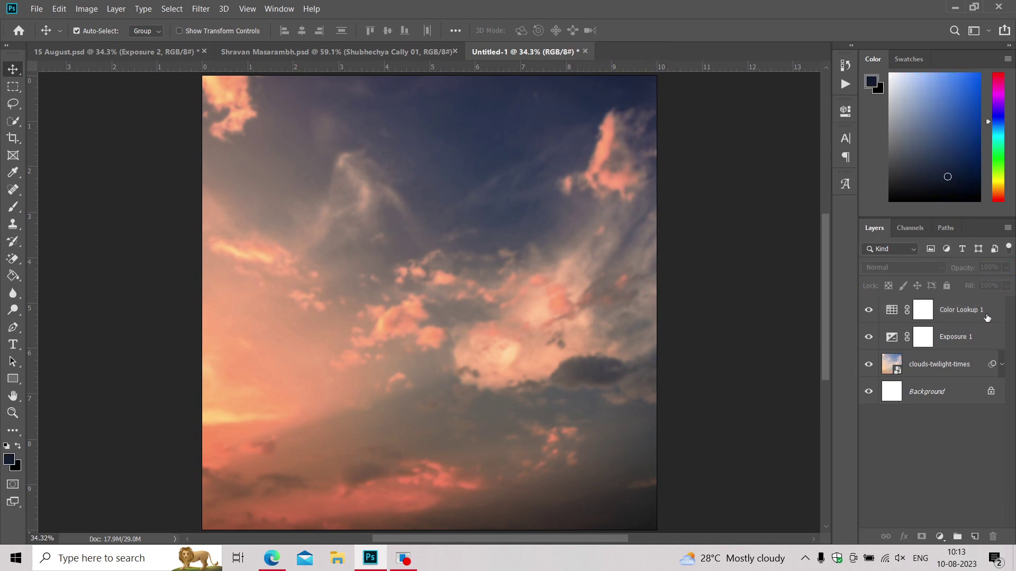
# Copy the pngegg (20) flag from 15 August.psd onto the sky, left of centre.
pyautogui.click(119, 53)
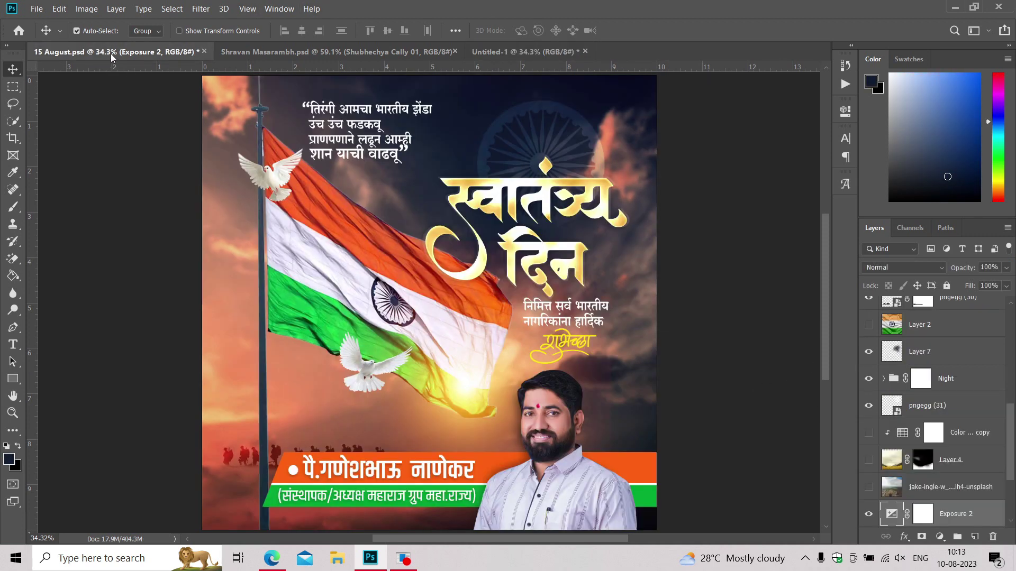
pyautogui.click(312, 334)
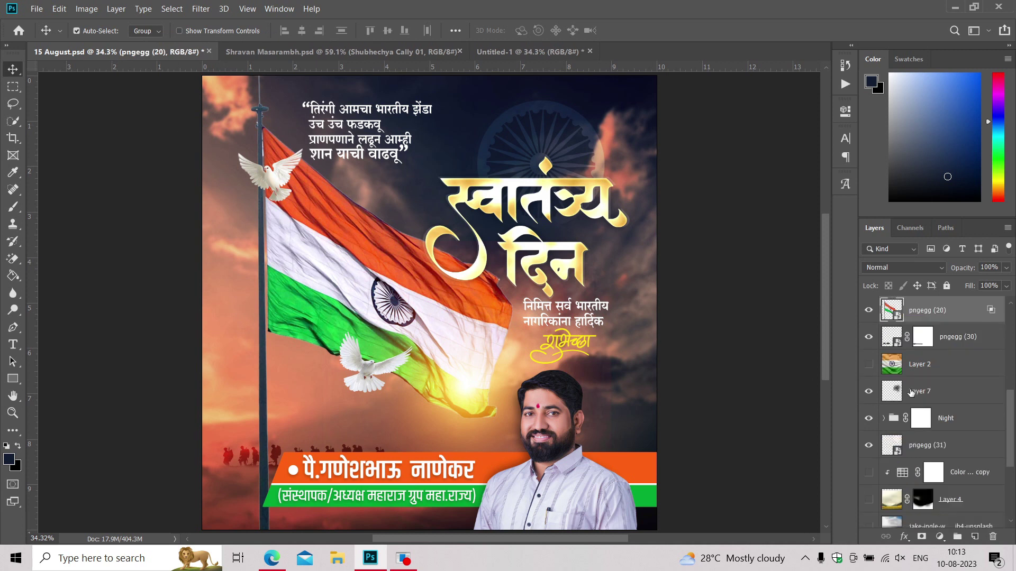
pyautogui.scroll(3, 959, 385)
pyautogui.scroll(-2, 958, 388)
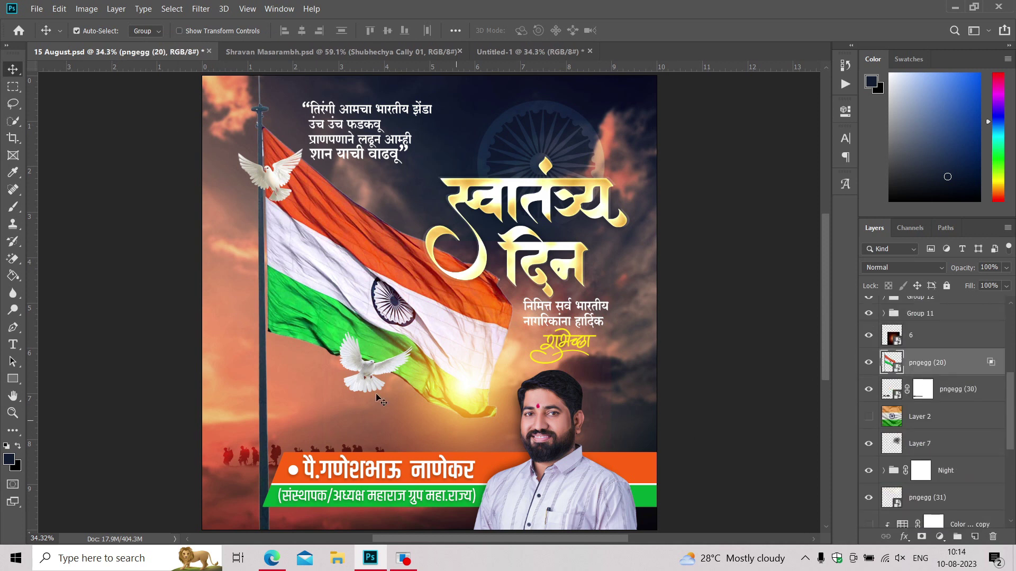
pyautogui.moveTo(328, 254)
pyautogui.mouseDown()
pyautogui.moveTo(366, 339)
pyautogui.moveTo(296, 337)
pyautogui.mouseUp()
pyautogui.moveTo(432, 313); pyautogui.dragTo(569, 260)
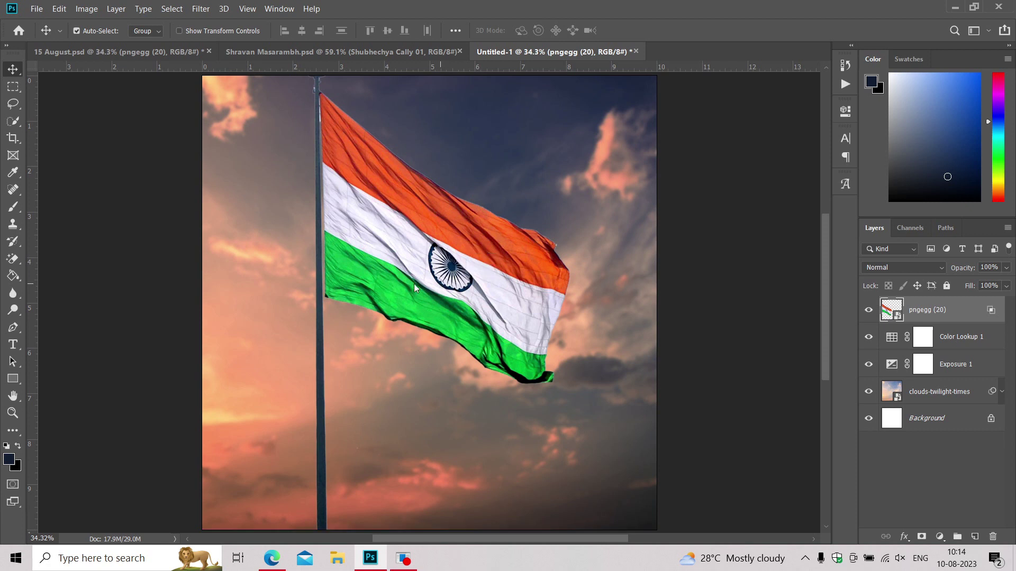
pyautogui.scroll(-2, 391, 275)
pyautogui.moveTo(391, 274)
pyautogui.mouseDown()
pyautogui.moveTo(350, 284)
pyautogui.moveTo(357, 297)
pyautogui.mouseUp()
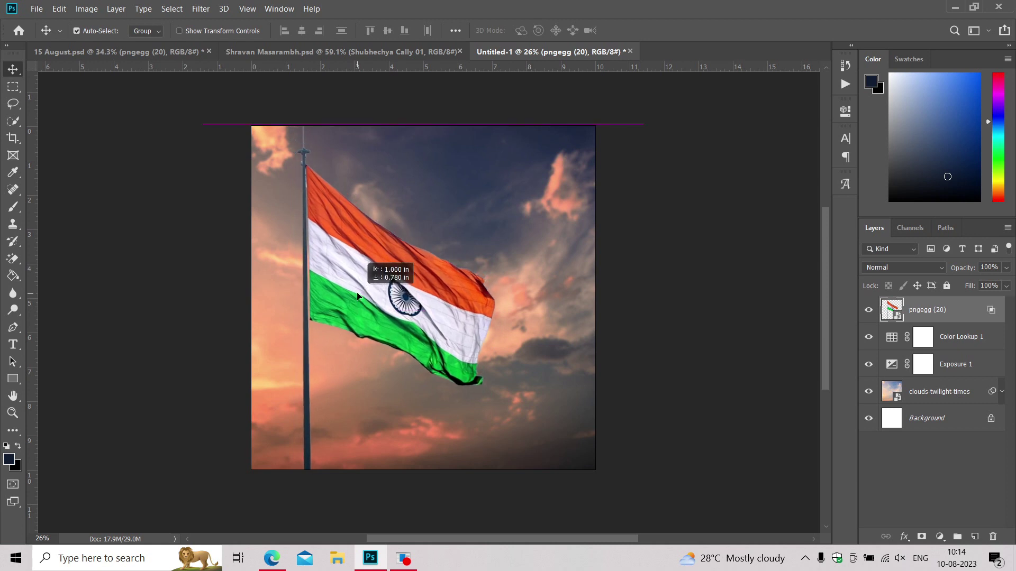
pyautogui.moveTo(357, 297); pyautogui.dragTo(363, 296)
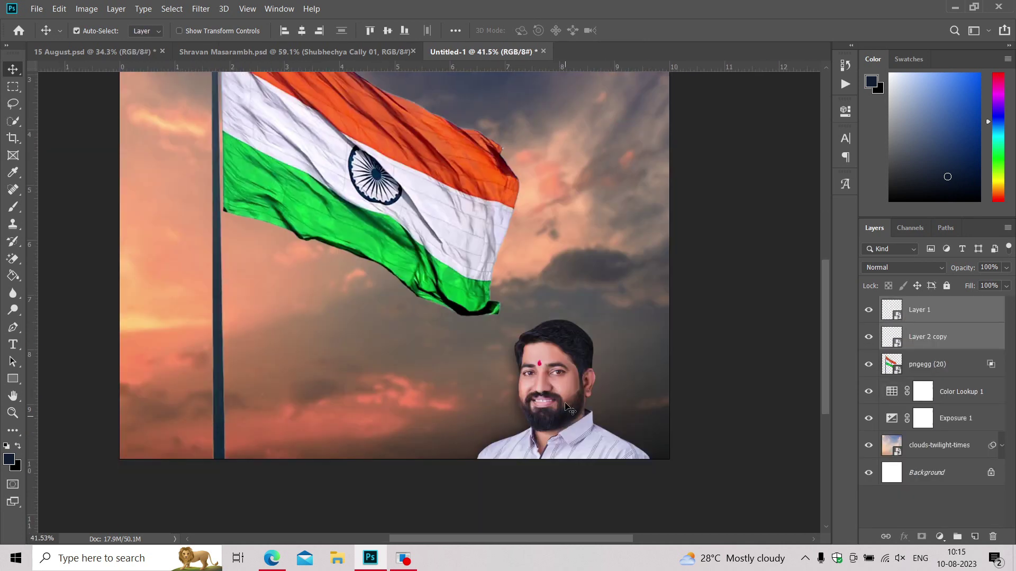
# Shift the portrait up-left and draw a white banner rectangle across the bottom.
pyautogui.moveTo(567, 408); pyautogui.dragTo(550, 371)
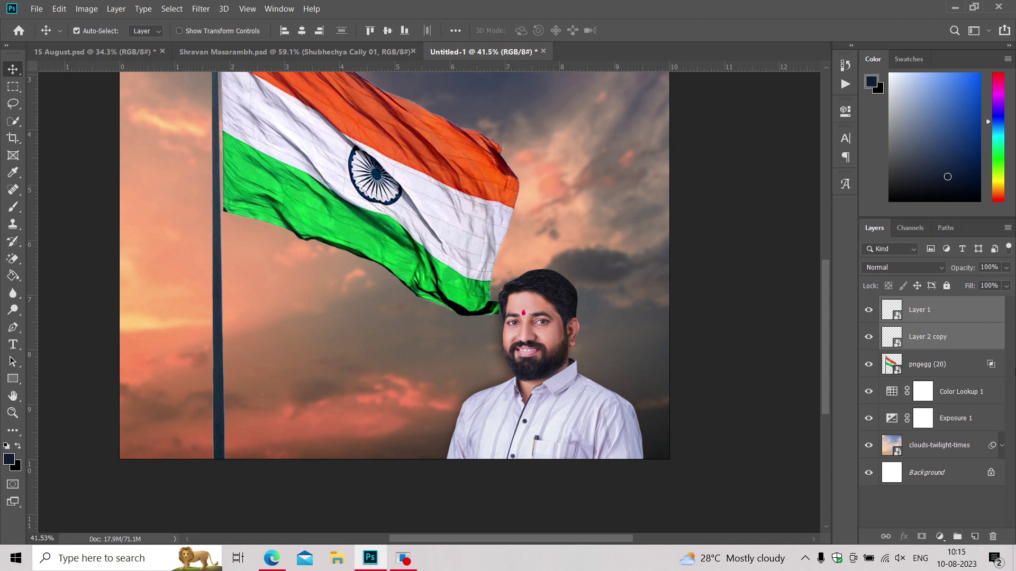
pyautogui.click(973, 370)
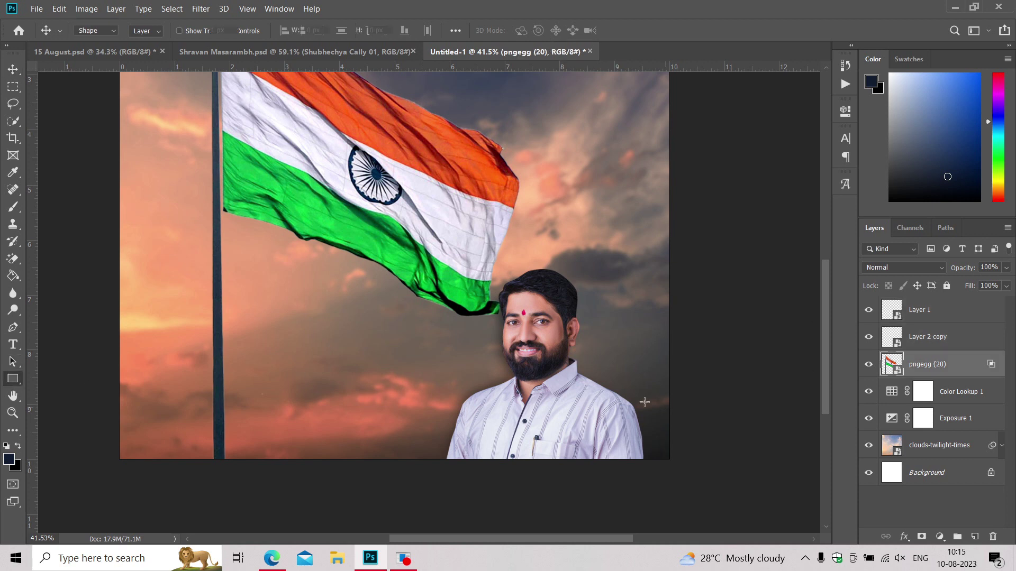
pyautogui.moveTo(679, 380)
pyautogui.mouseDown()
pyautogui.moveTo(189, 441)
pyautogui.moveTo(201, 437)
pyautogui.mouseUp()
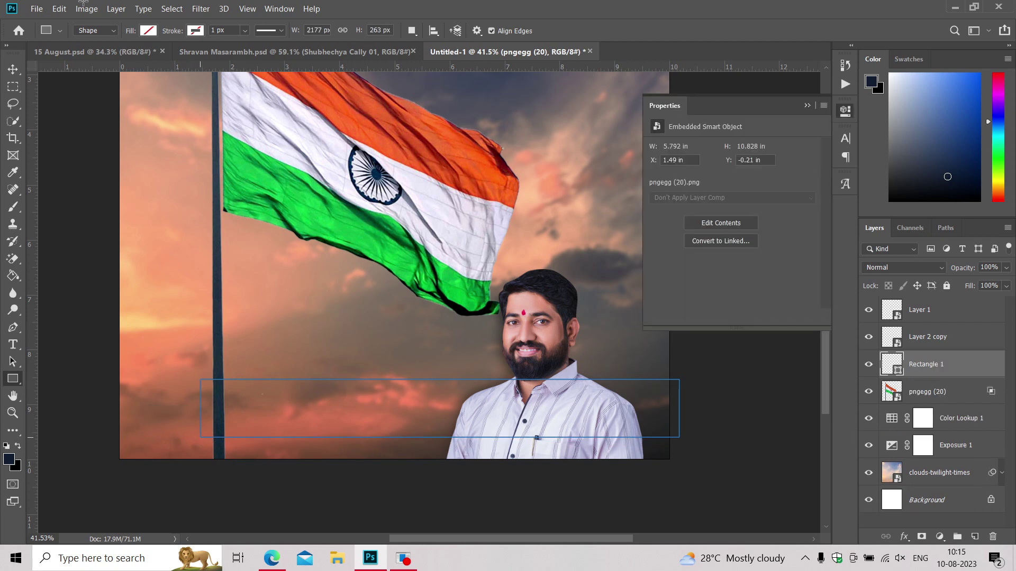
pyautogui.click(154, 32)
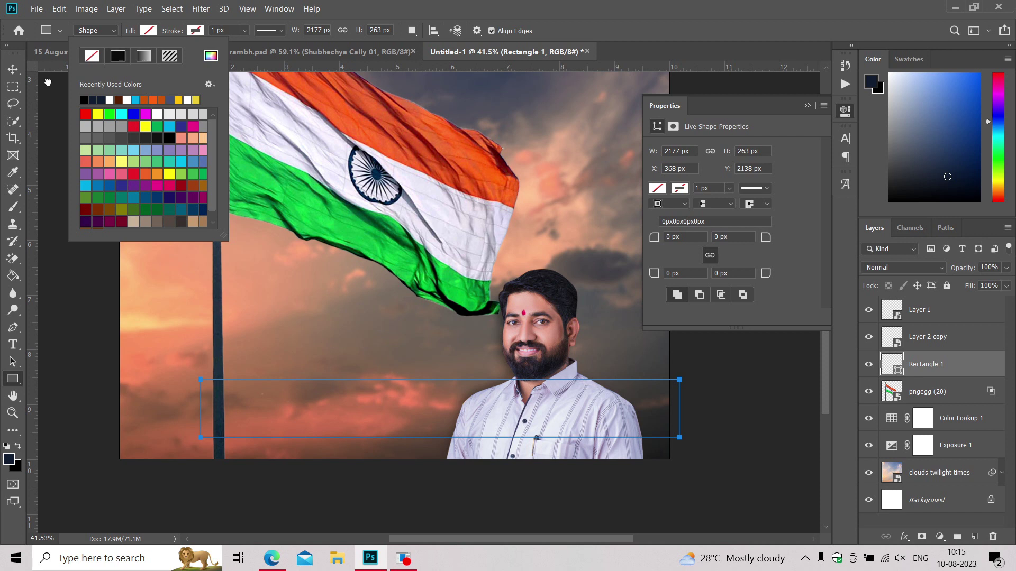
pyautogui.click(14, 74)
# Slant the banner's left end outward and make it slightly taller.
pyautogui.hotkey('ctrl', 't')
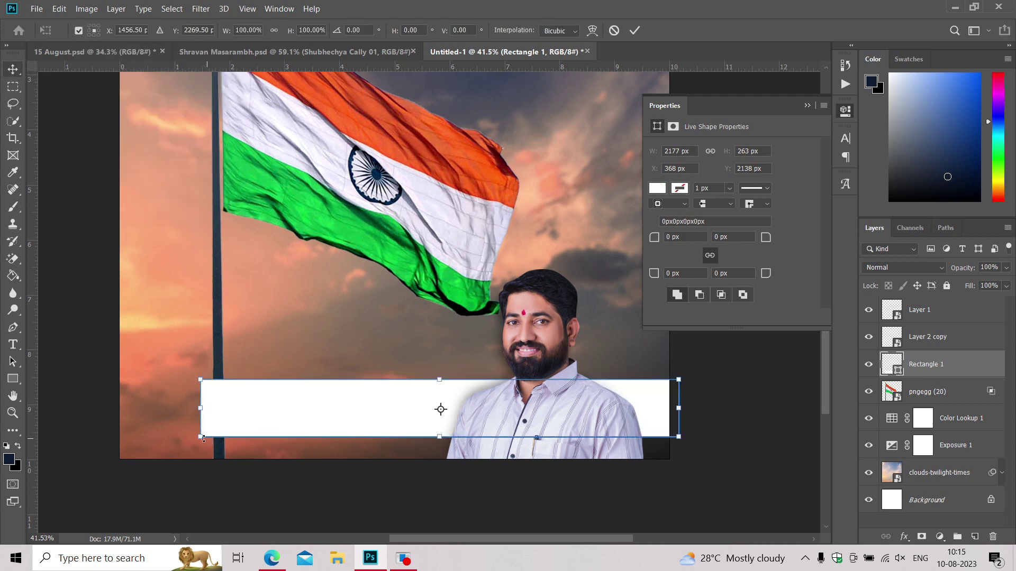
pyautogui.moveTo(200, 437); pyautogui.dragTo(185, 443)
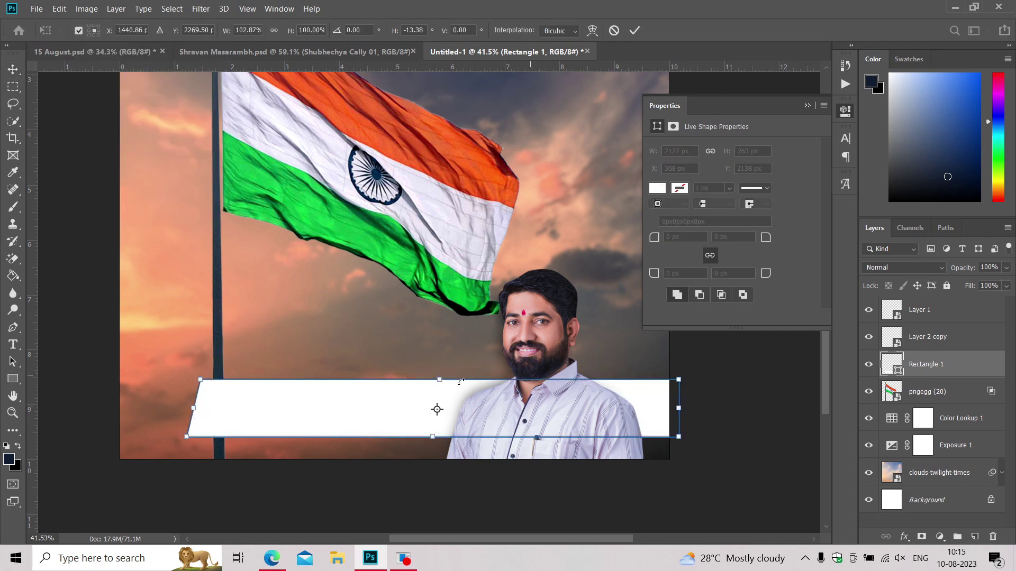
pyautogui.moveTo(461, 380); pyautogui.dragTo(461, 374)
pyautogui.moveTo(356, 406); pyautogui.dragTo(355, 409)
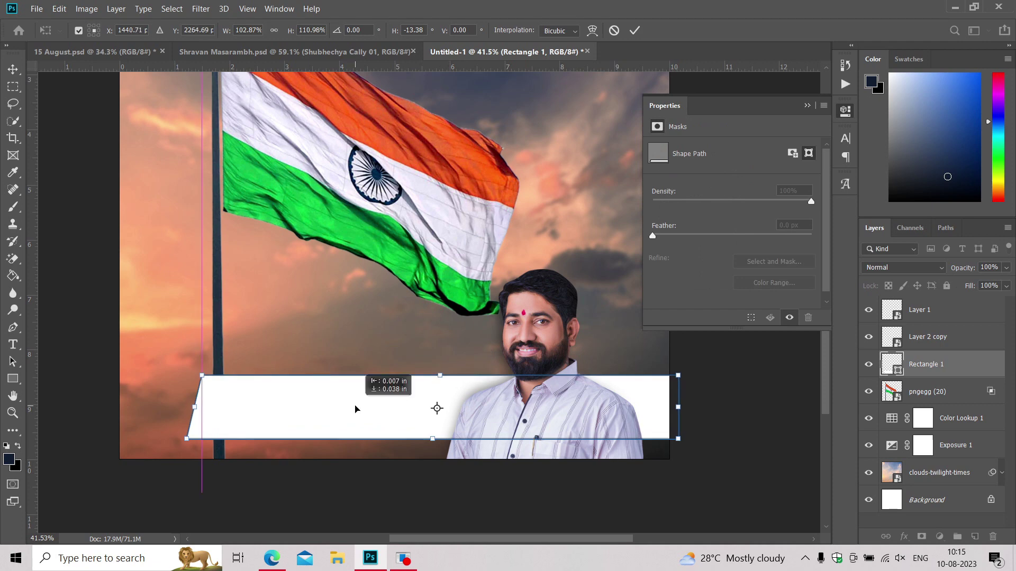
pyautogui.press('Return')
pyautogui.scroll(-1, 439, 359)
pyautogui.click(807, 105)
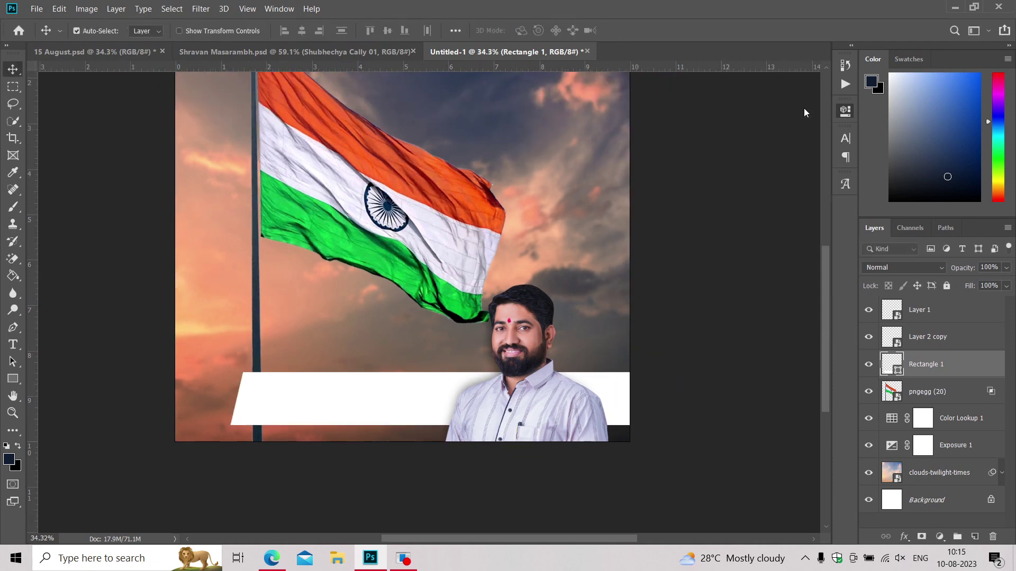
pyautogui.scroll(-1, 556, 241)
pyautogui.scroll(2, 544, 318)
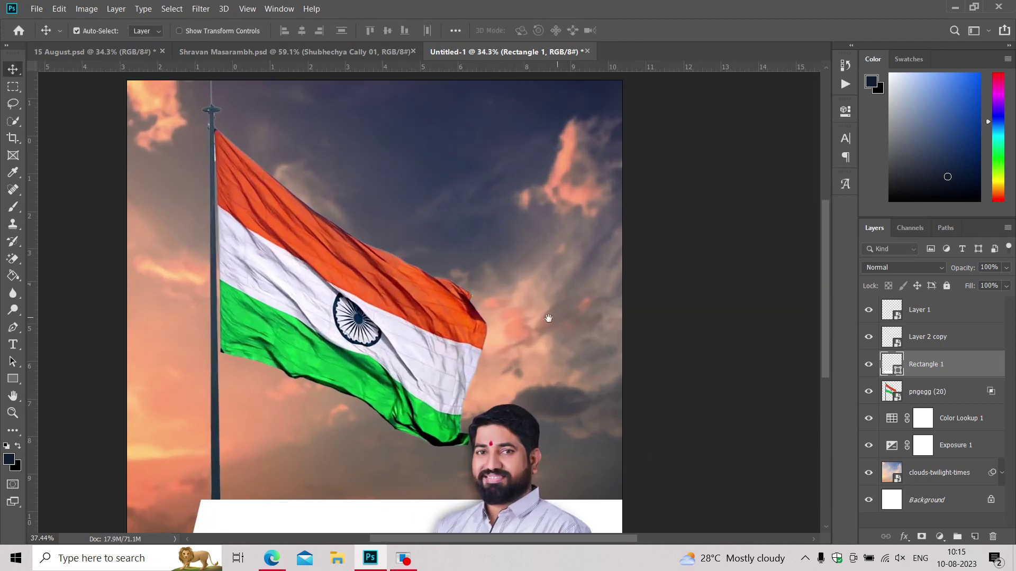
# Create a new text layer on the sky above the top layer.
pyautogui.click(898, 302)
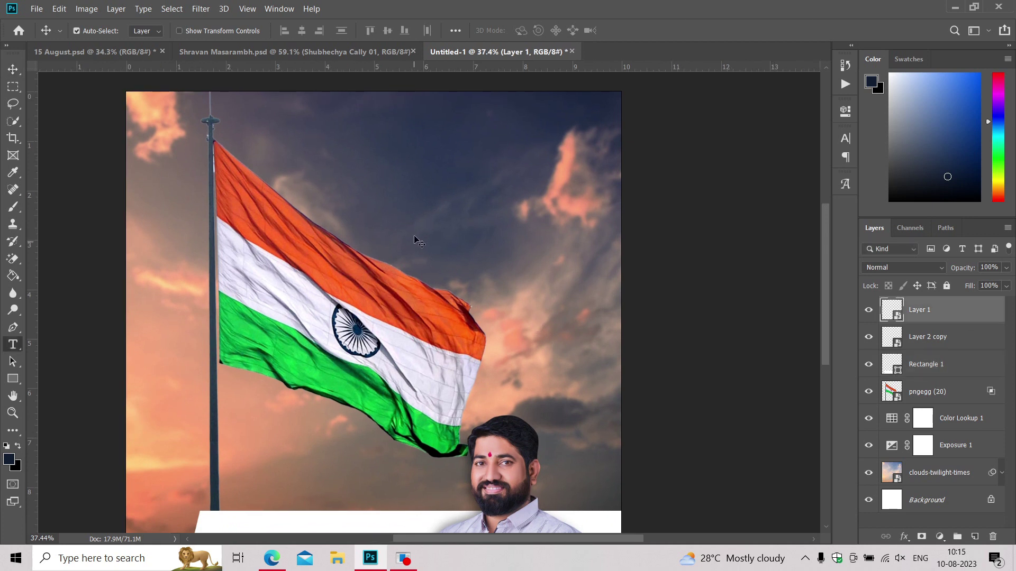
pyautogui.press('t')
pyautogui.click(279, 201)
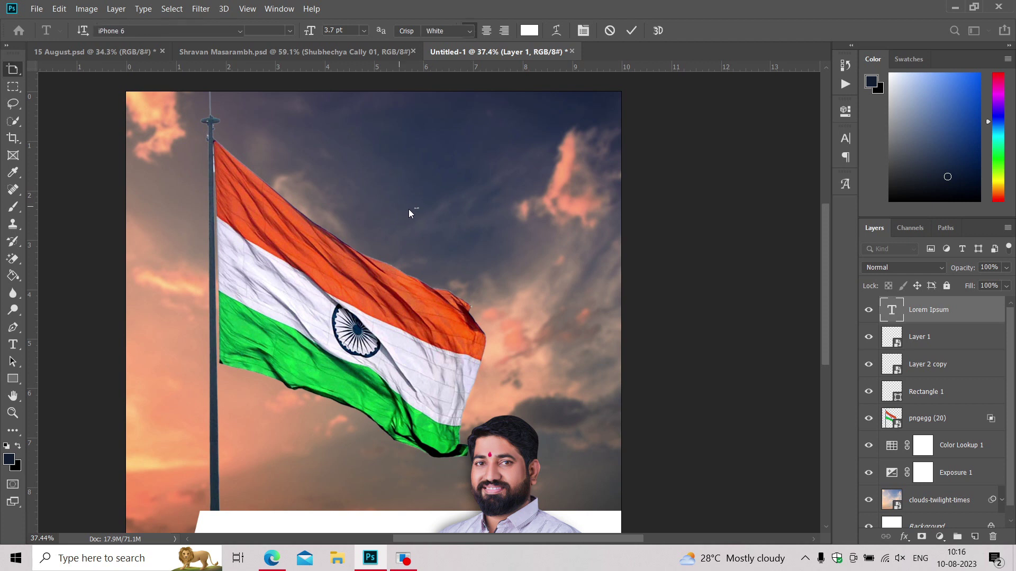
pyautogui.hotkey('ctrl', 't')
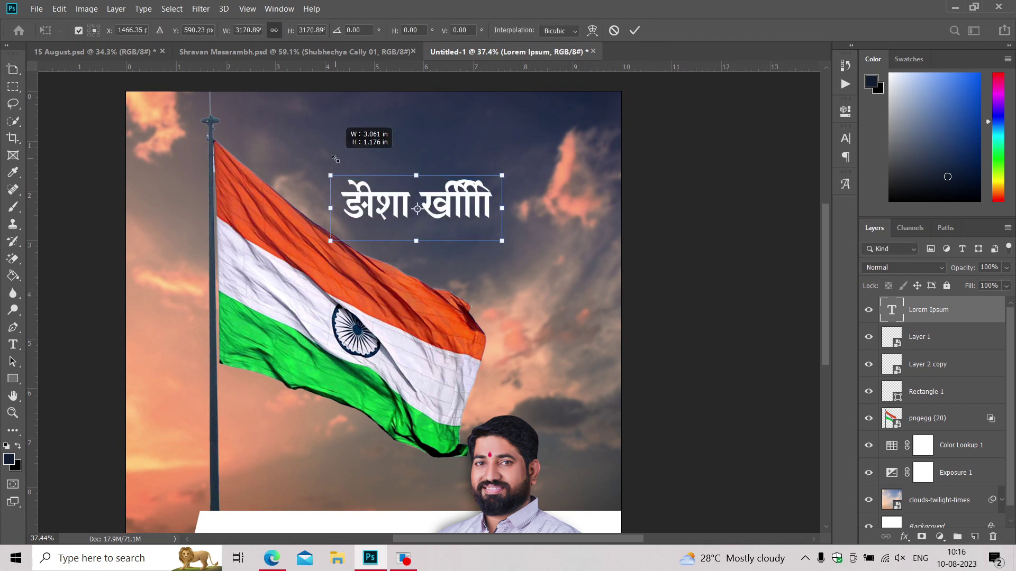
pyautogui.press('Return')
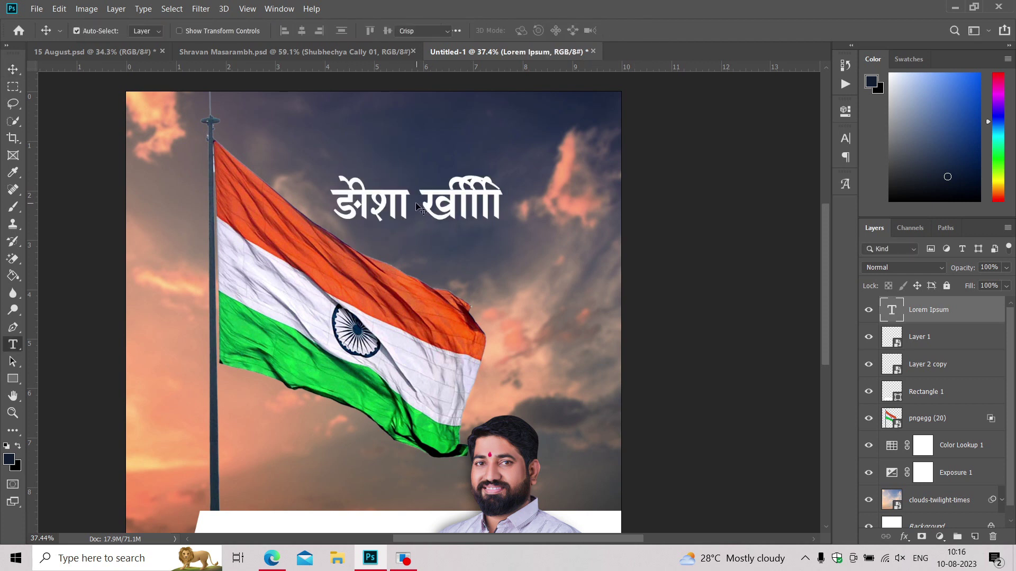
# Set the title text's font to DGCally-02.
pyautogui.click(366, 183)
pyautogui.hotkey('ctrl', 'a')
pyautogui.click(191, 30)
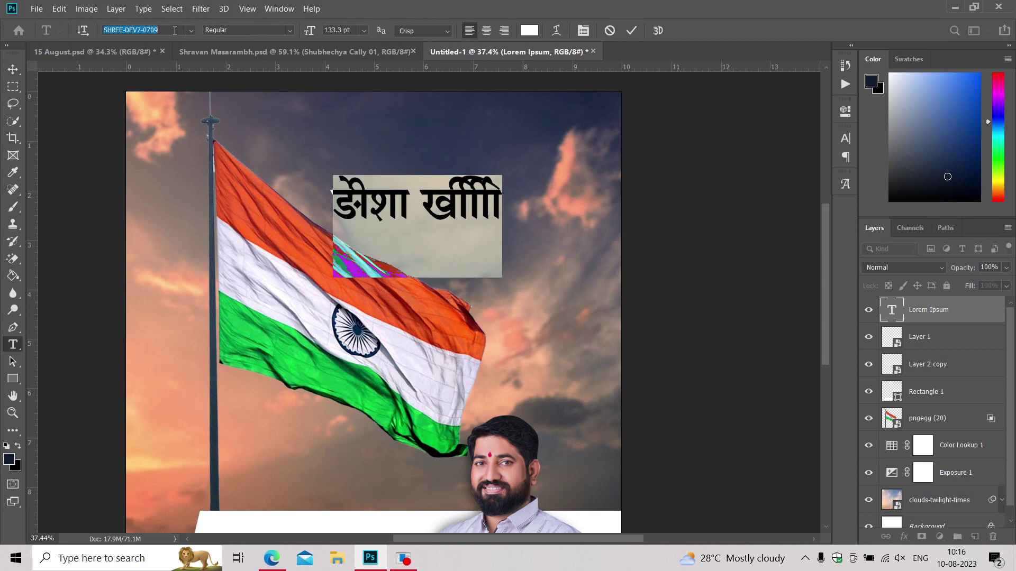
pyautogui.write('dg')
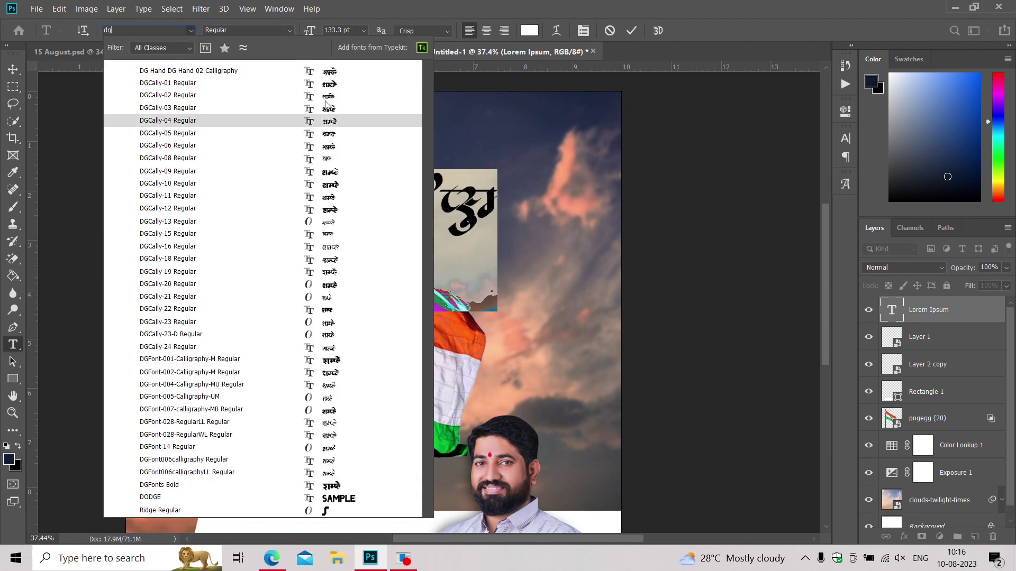
pyautogui.click(352, 96)
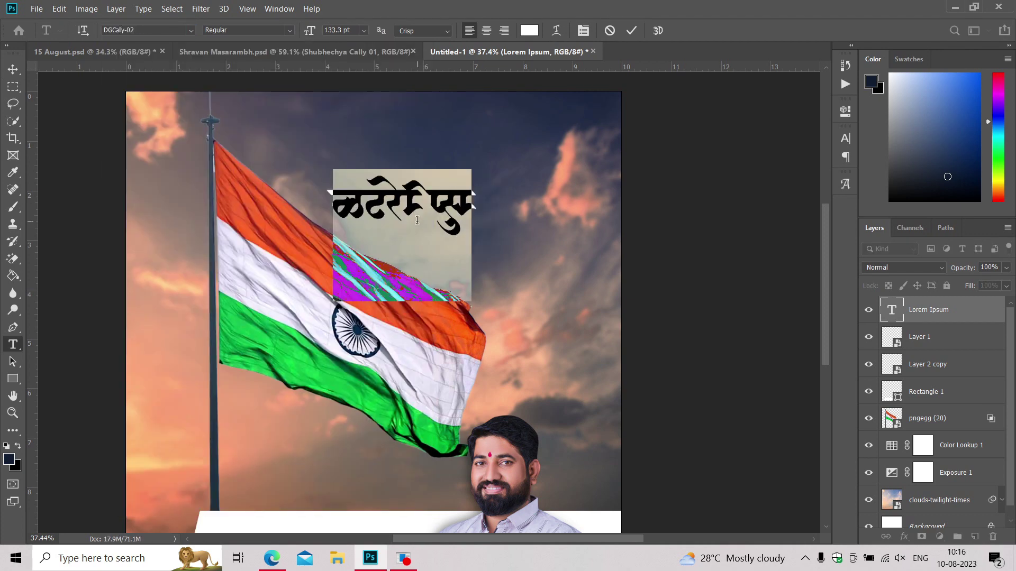
pyautogui.write('r')
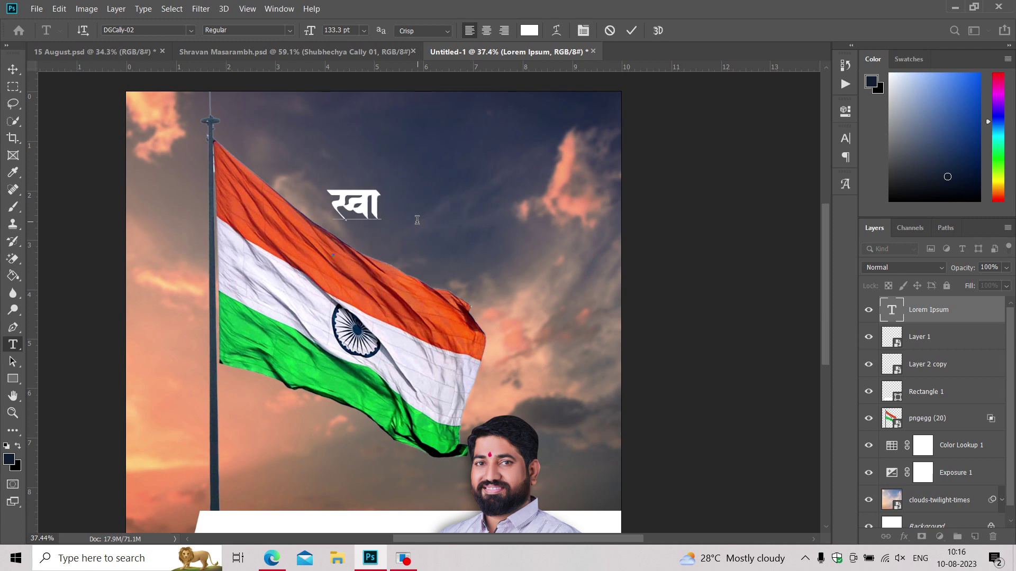
# Move the title over the sky and enlarge its font size.
pyautogui.moveTo(394, 304); pyautogui.dragTo(439, 336)
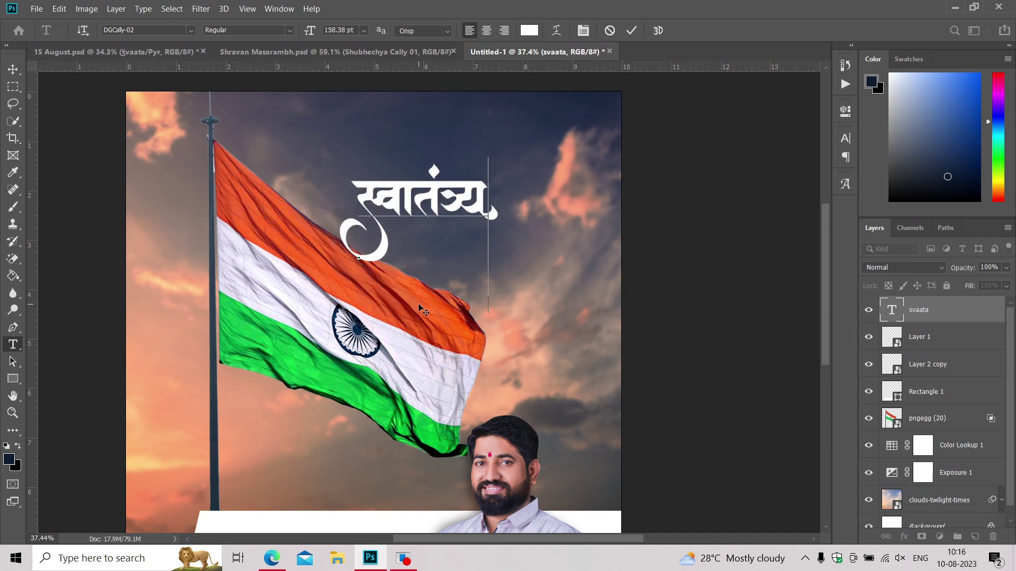
pyautogui.moveTo(394, 247); pyautogui.dragTo(412, 261)
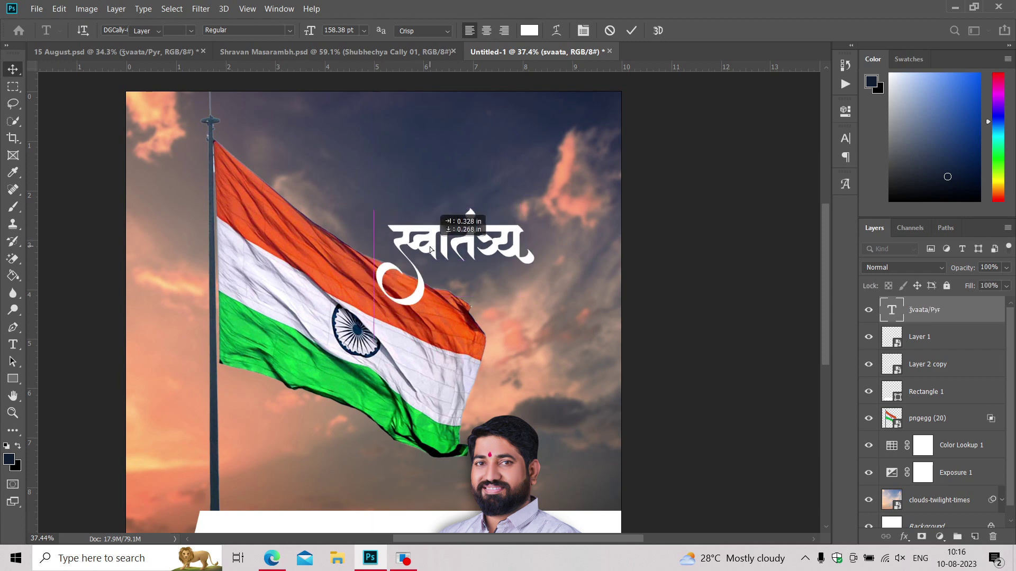
pyautogui.moveTo(378, 202); pyautogui.dragTo(368, 188)
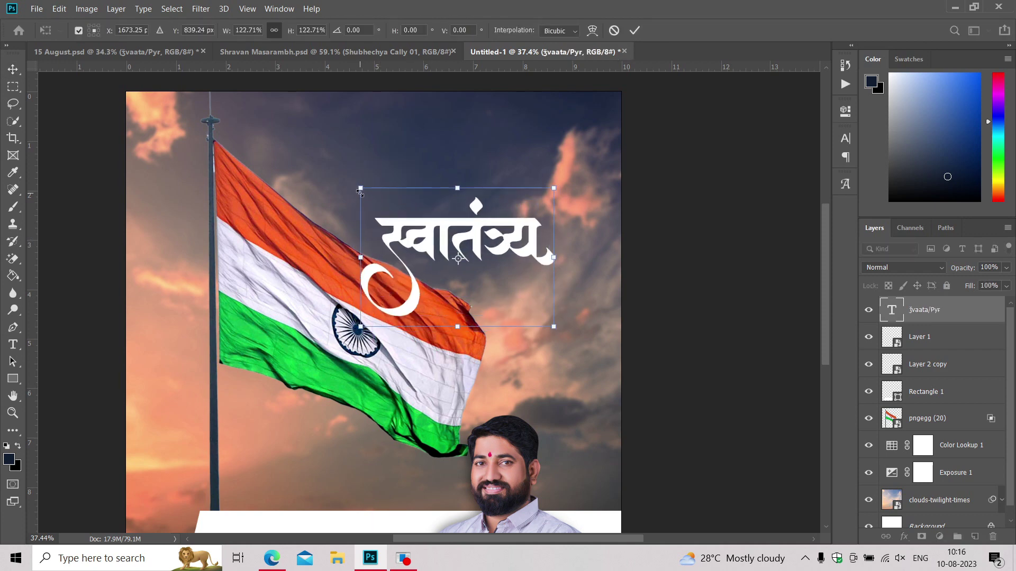
pyautogui.hotkey('ctrl', 'a')
pyautogui.click(845, 138)
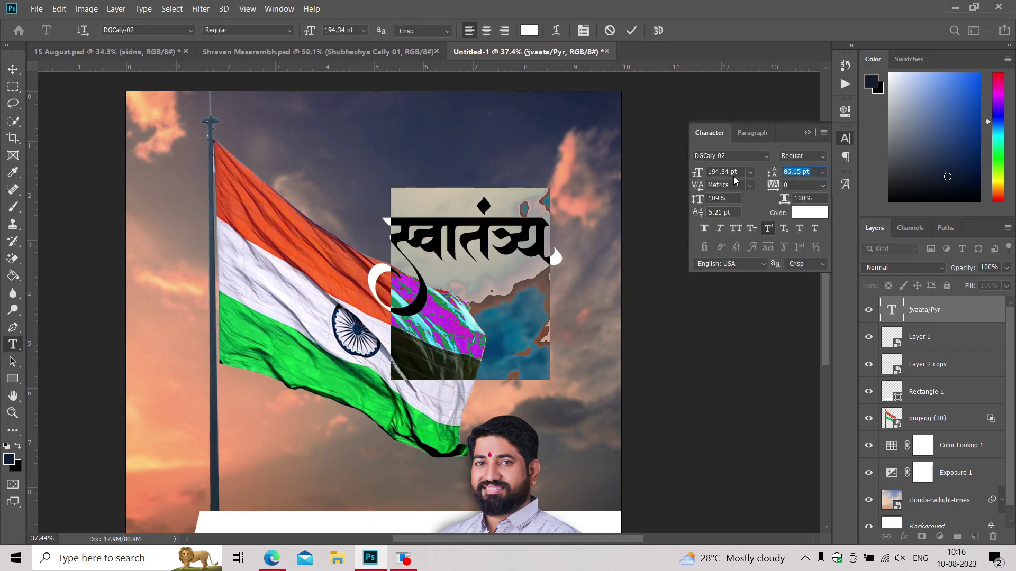
pyautogui.click(729, 172)
pyautogui.write('211.7')
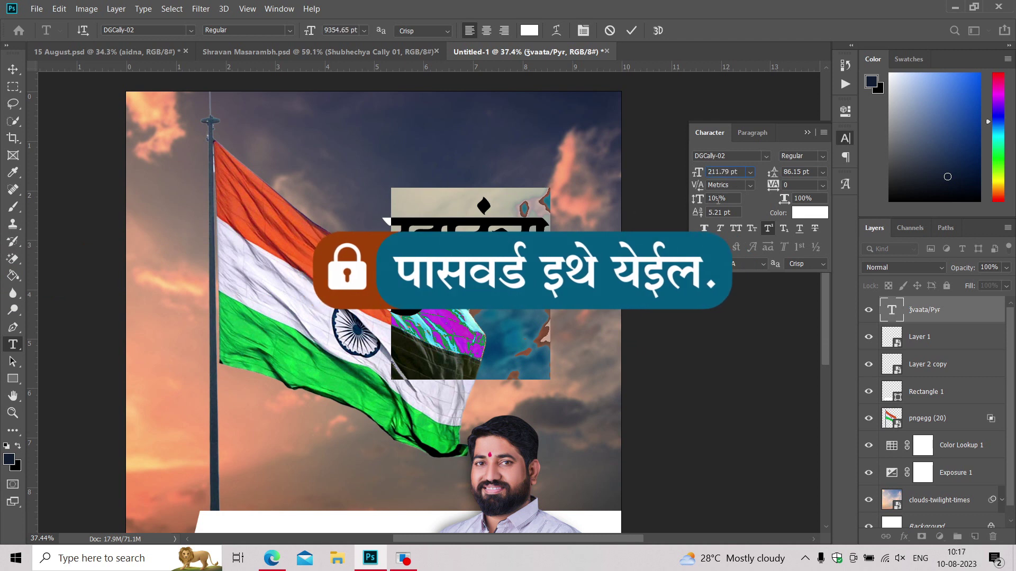
pyautogui.press('Tab')
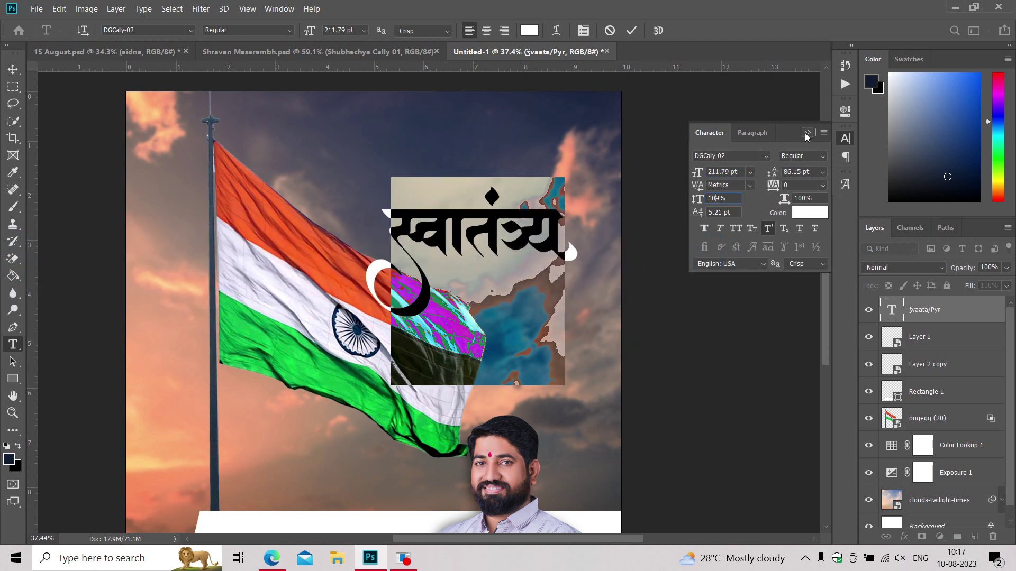
pyautogui.click(806, 133)
pyautogui.hotkey('ctrl', 'Return')
# Duplicate the title below, change it to दिन, and align it under स्वातंत्र्य.
pyautogui.press('v')
pyautogui.moveTo(483, 258); pyautogui.dragTo(483, 312)
pyautogui.doubleClick(467, 259)
pyautogui.write('aidna')
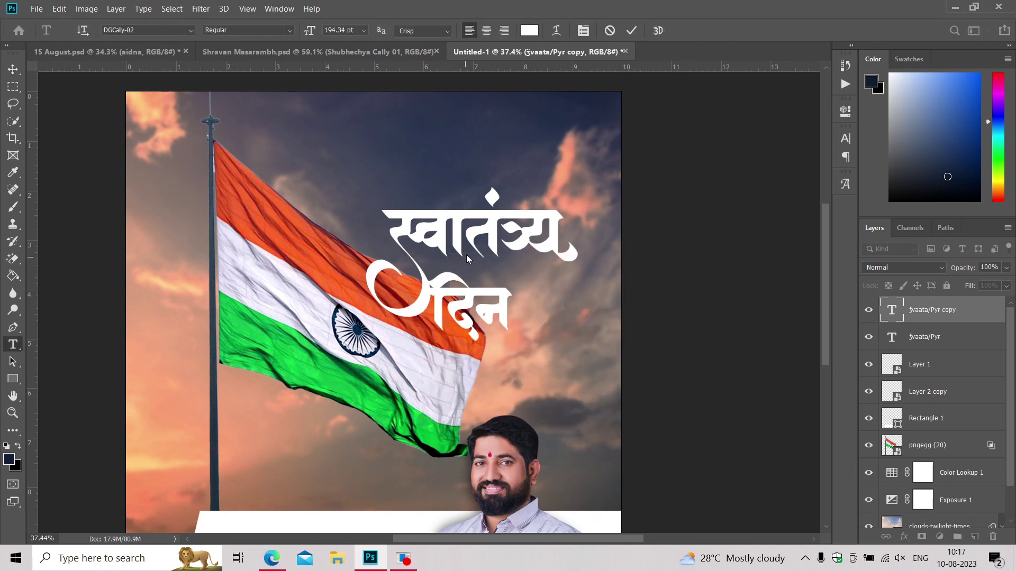
pyautogui.hotkey('ctrl', 'Return')
pyautogui.press('v')
pyautogui.scroll(2, 469, 317)
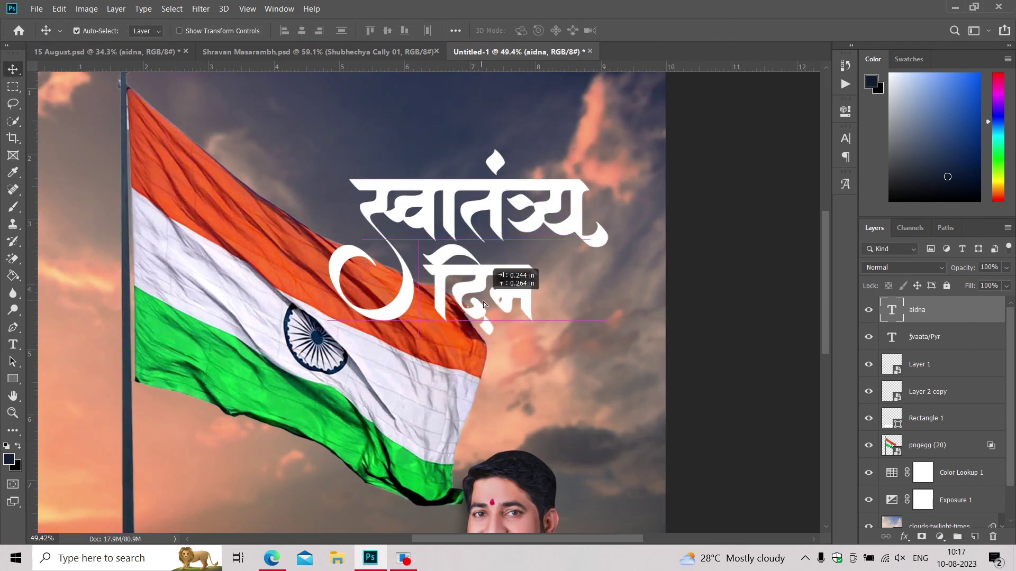
pyautogui.moveTo(460, 291); pyautogui.dragTo(485, 306)
pyautogui.scroll(-1, 485, 307)
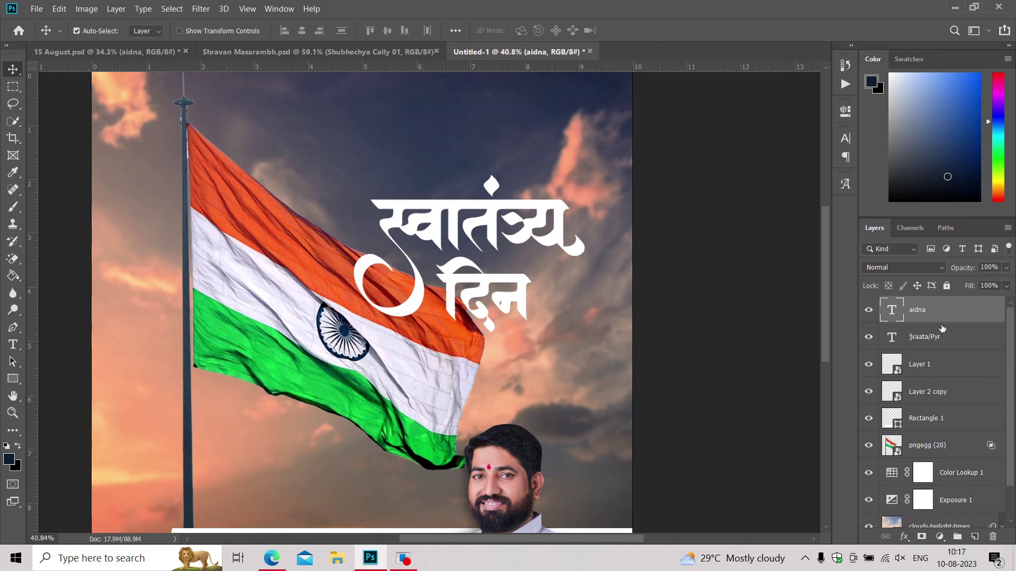
pyautogui.keyDown('ctrl'); pyautogui.click(965, 335); pyautogui.keyUp('ctrl')
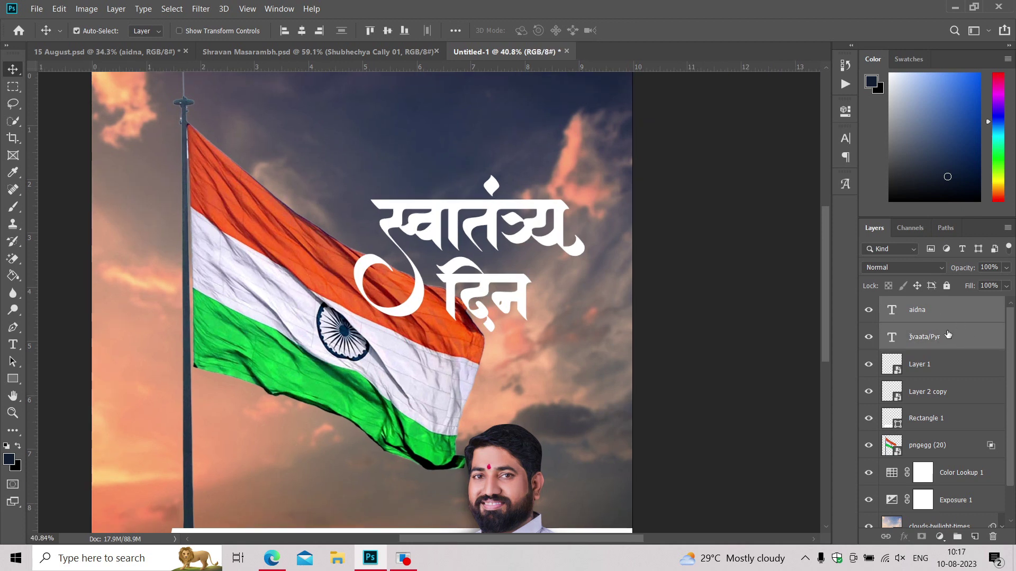
# Group and duplicate the titles, adding a Hard Light layer clipped to the group copy.
pyautogui.hotkey('ctrl', 'g')
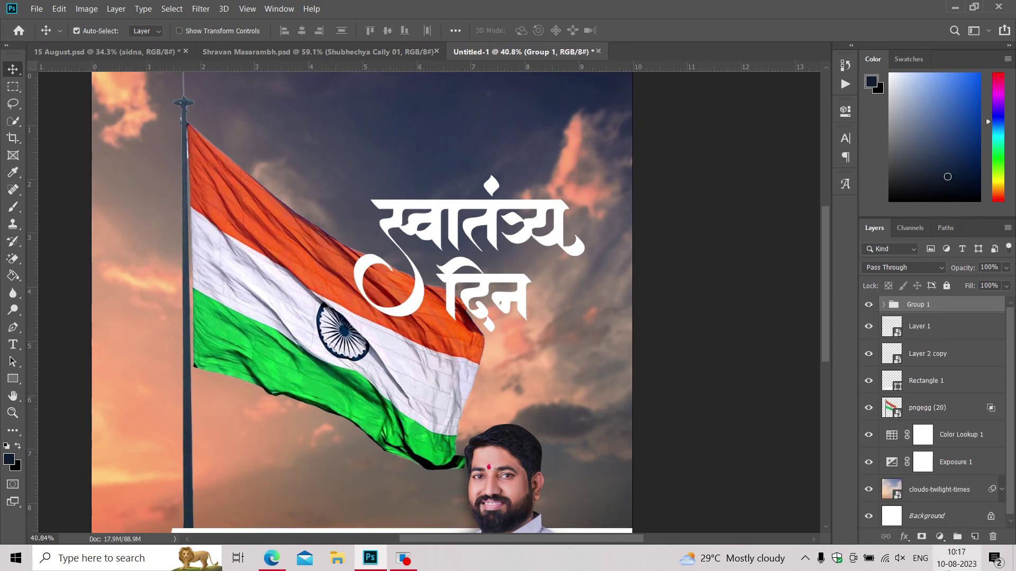
pyautogui.hotkey('ctrl', 'j')
pyautogui.click(975, 536)
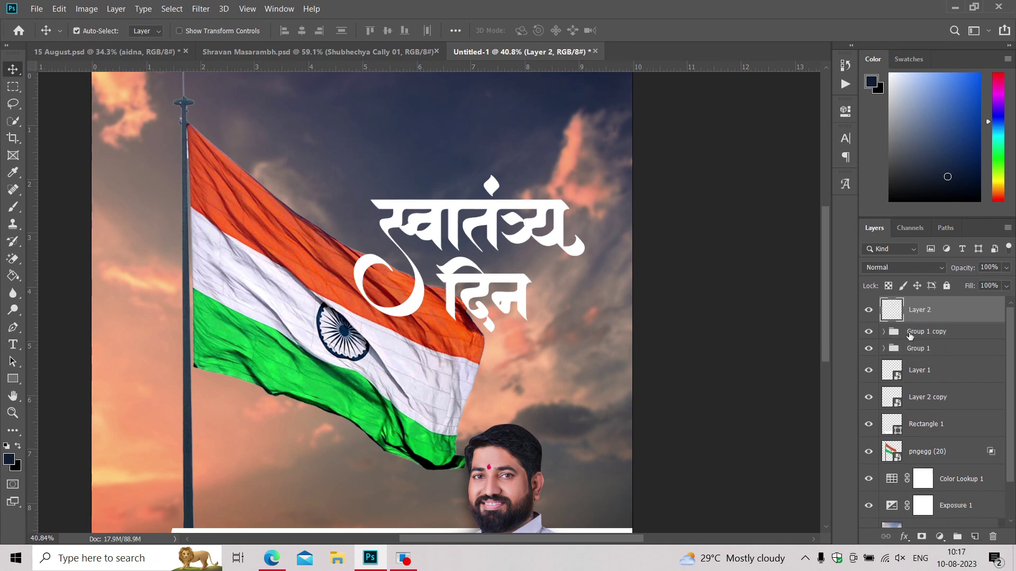
pyautogui.keyDown('shift'); pyautogui.click(918, 348); pyautogui.keyUp('shift')
pyautogui.click(904, 267)
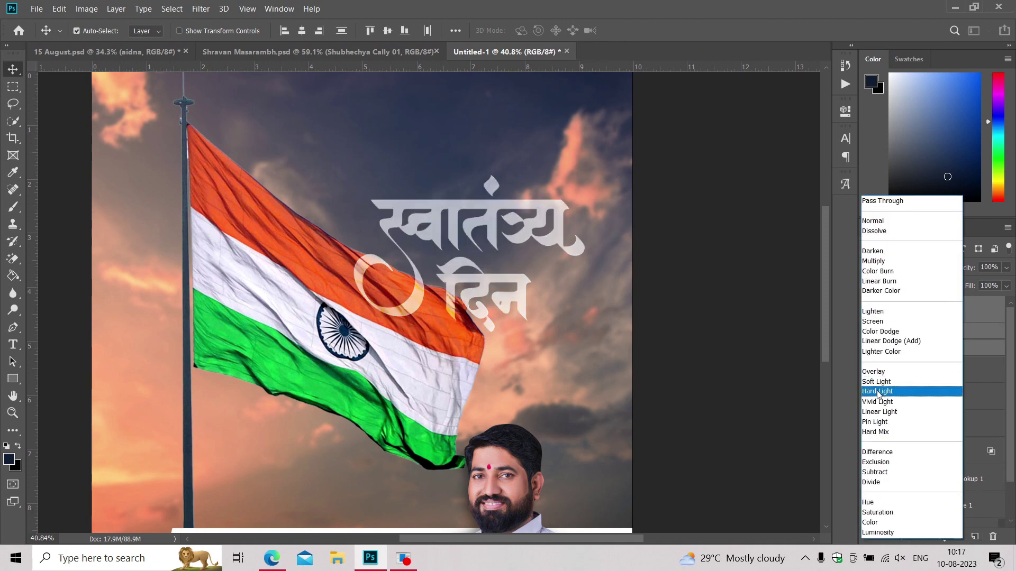
pyautogui.click(894, 389)
pyautogui.click(931, 309)
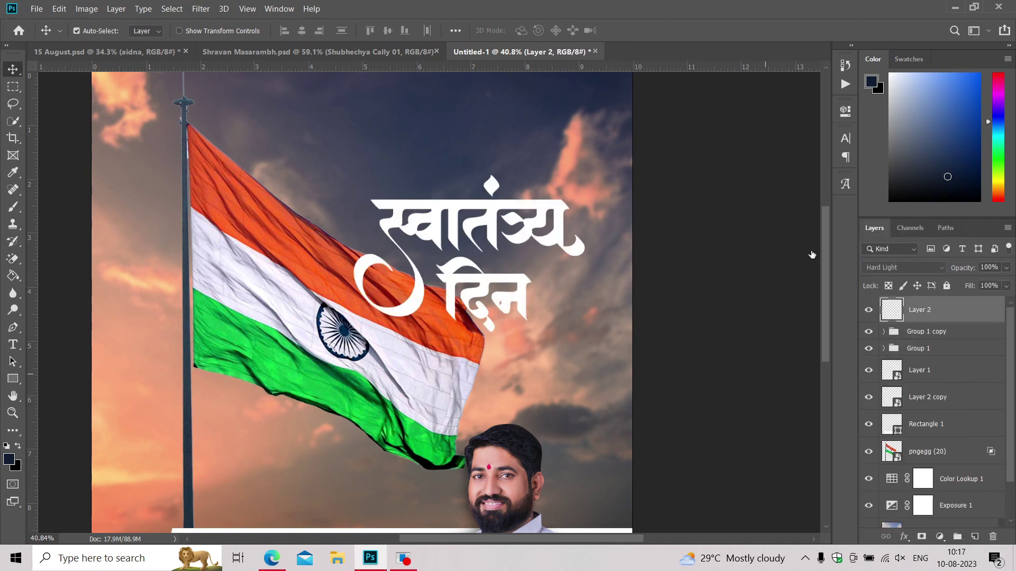
pyautogui.rightClick(931, 309)
pyautogui.click(849, 246)
# Set the brush foreground colour to brown (05210).
pyautogui.press('b')
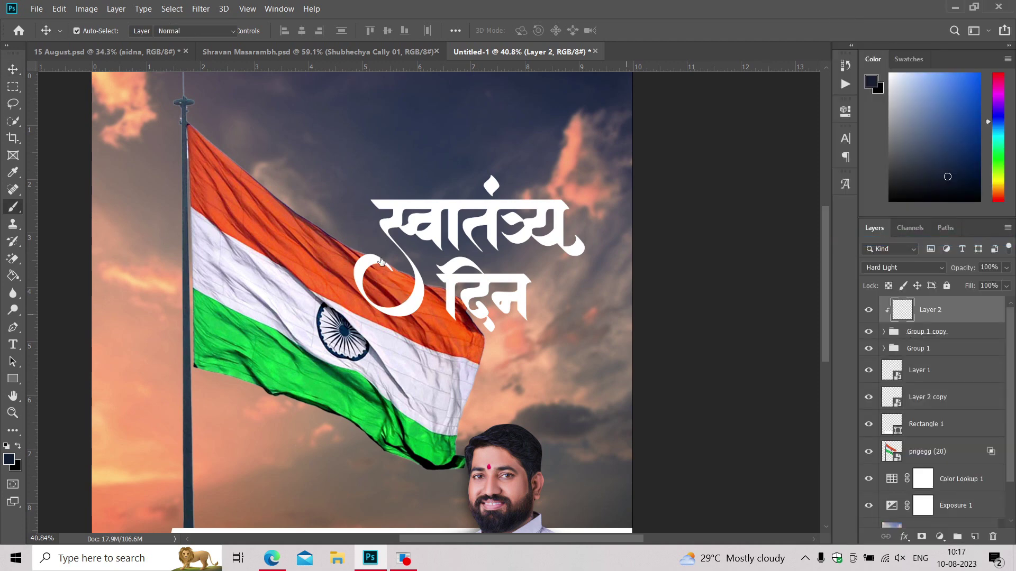
pyautogui.click(8, 460)
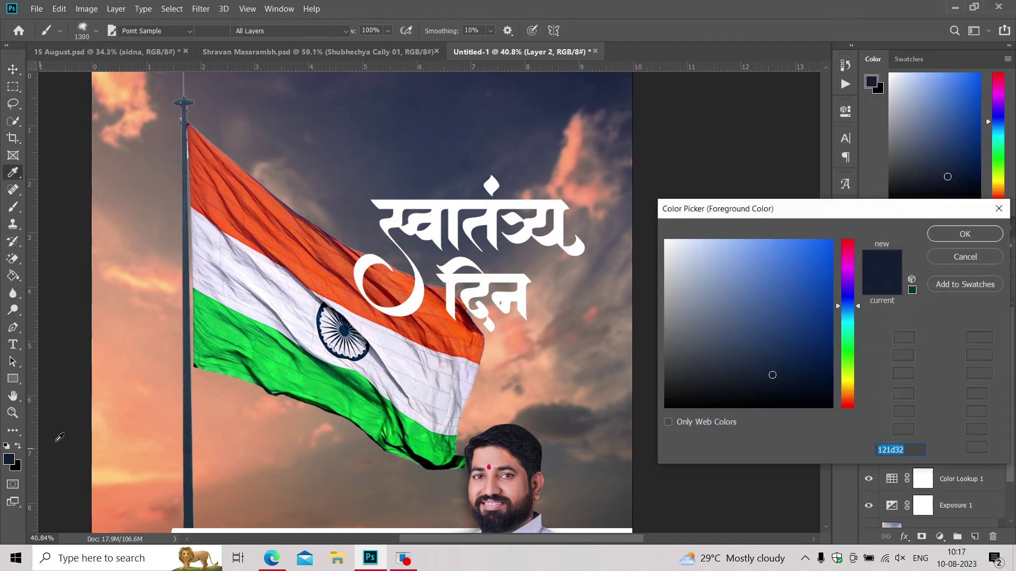
pyautogui.write('05210')
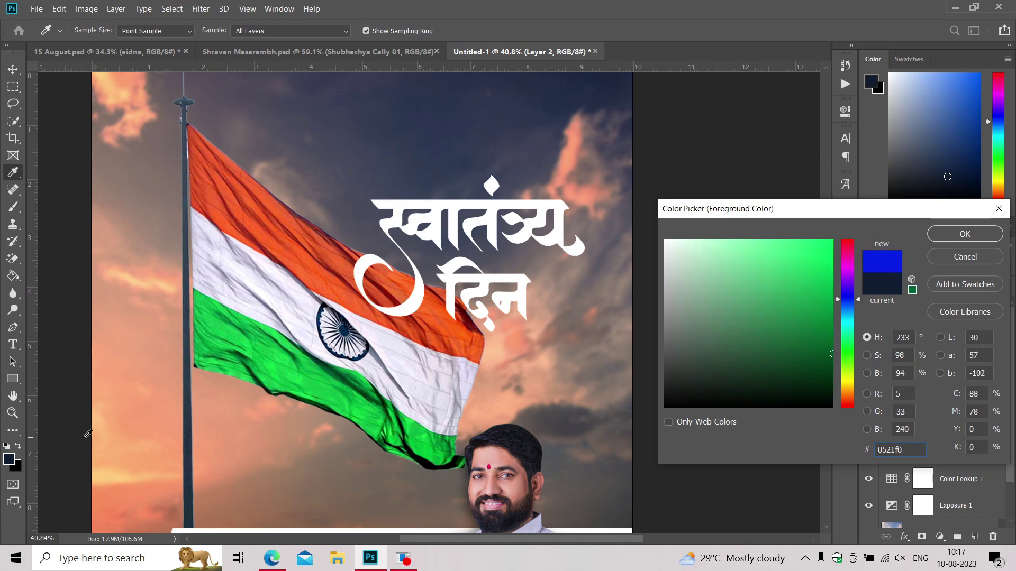
pyautogui.press('Return')
pyautogui.press('v')
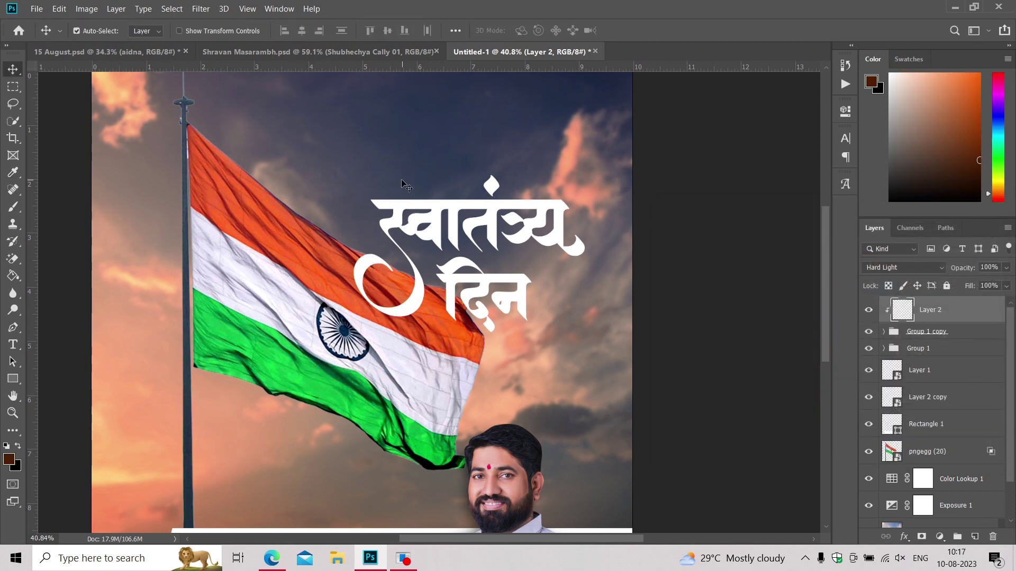
# Paint gold tone across the title and tint the anusvara orange-gold.
pyautogui.press('b')
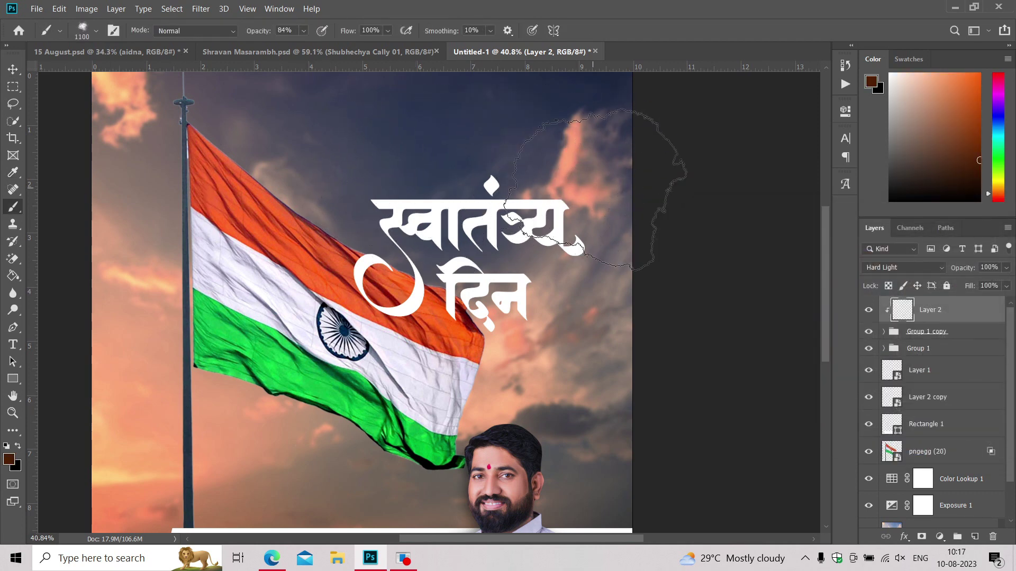
pyautogui.press('[')
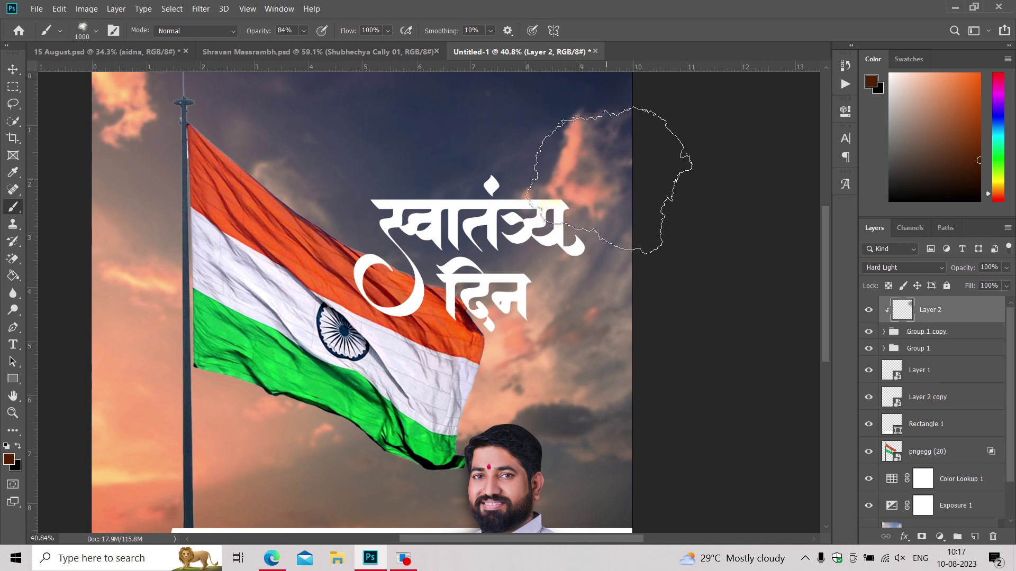
pyautogui.press('[')
pyautogui.press('[')
pyautogui.moveTo(526, 158)
pyautogui.mouseDown()
pyautogui.moveTo(357, 238)
pyautogui.moveTo(447, 326)
pyautogui.mouseUp()
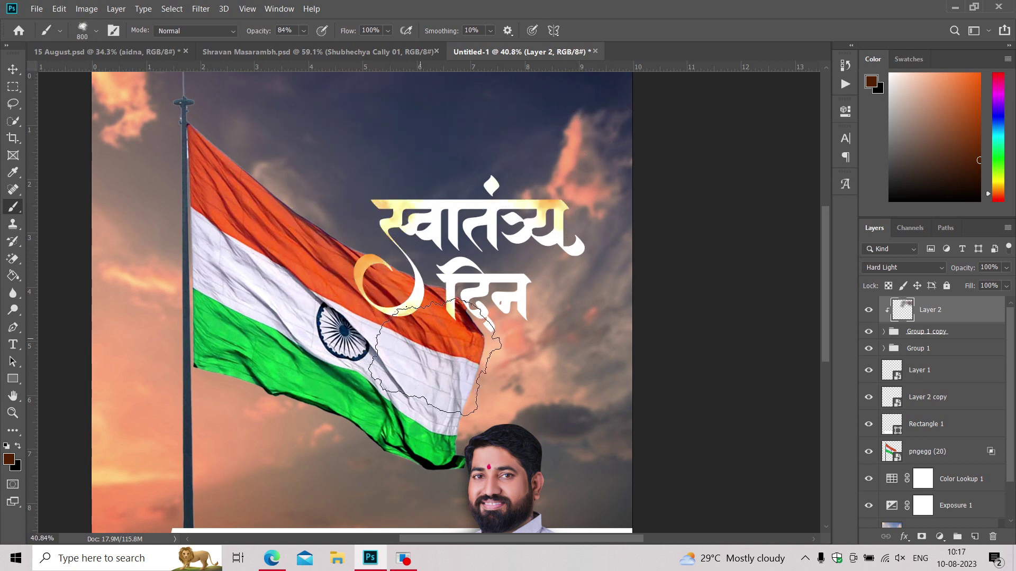
pyautogui.press('[')
pyautogui.press('[')
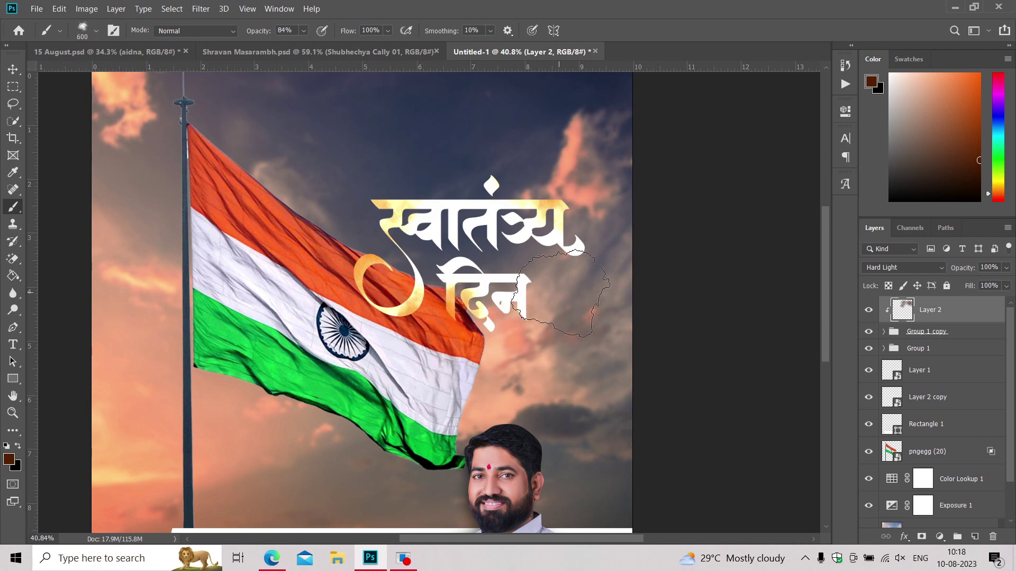
pyautogui.scroll(2, 562, 291)
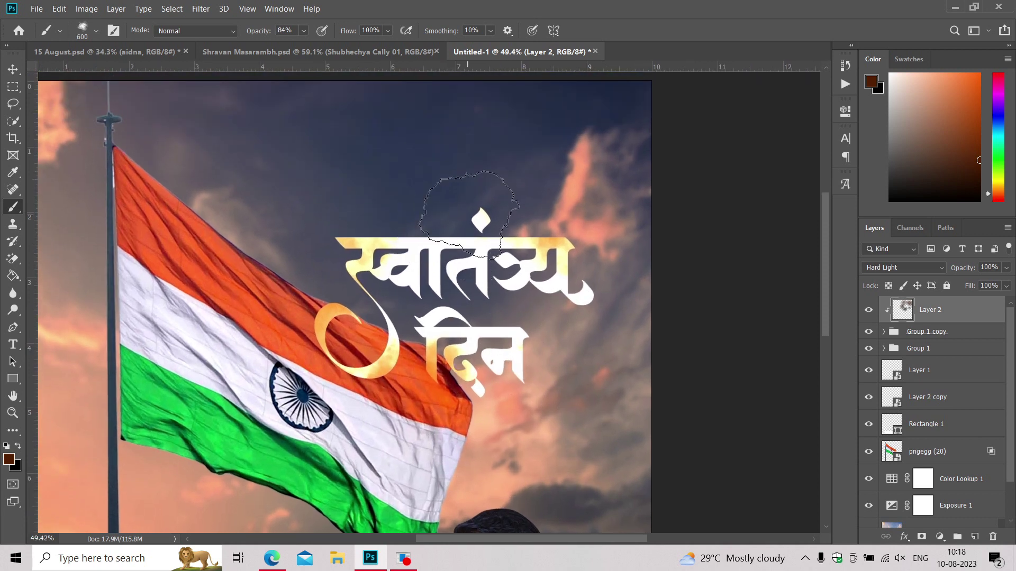
pyautogui.click(469, 215)
# Shrink the brush for detail and raise brush opacity to 83%.
pyautogui.press('[')
pyautogui.press('[')
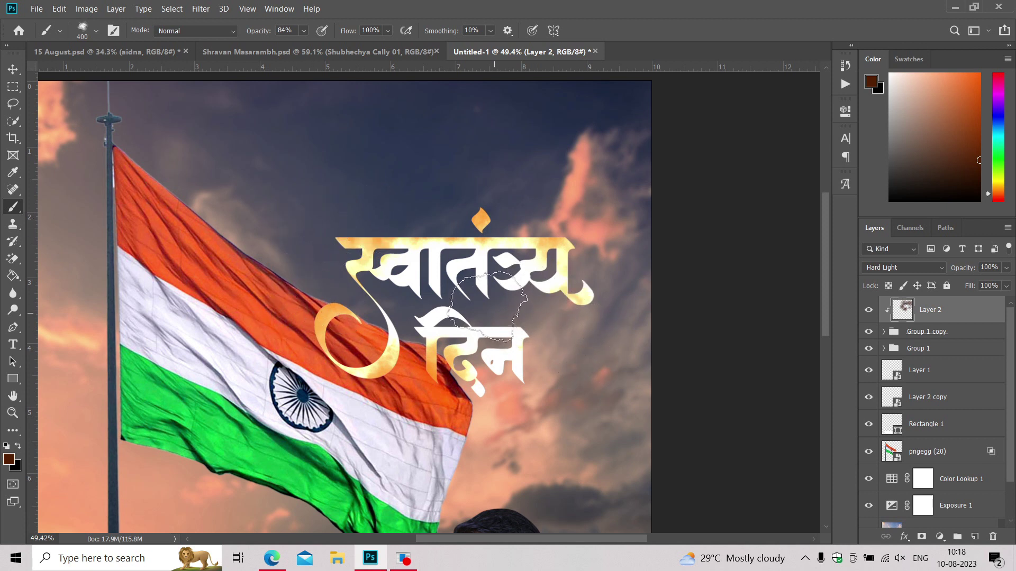
pyautogui.press('[')
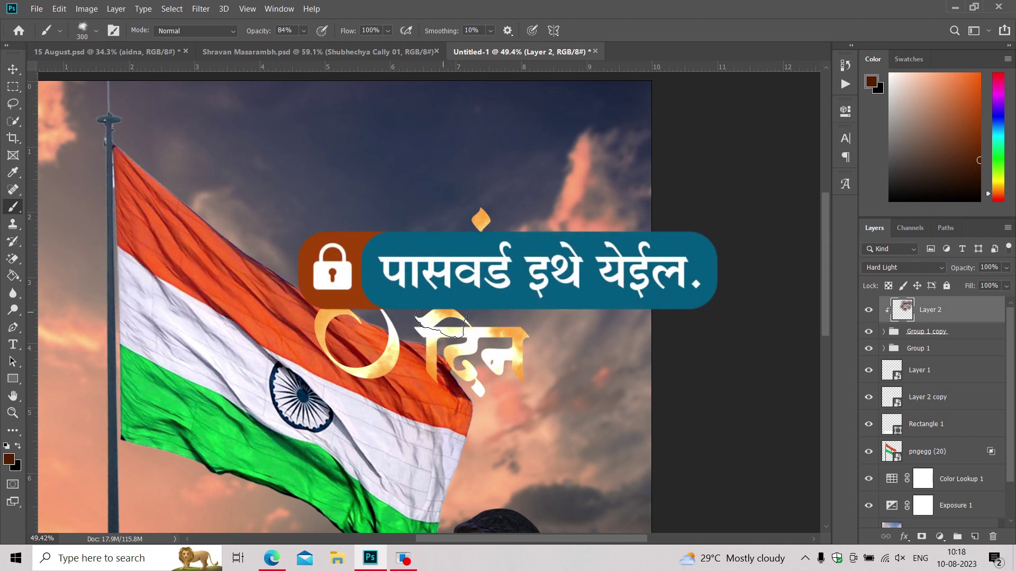
pyautogui.scroll(-1, 442, 323)
pyautogui.scroll(2, 435, 272)
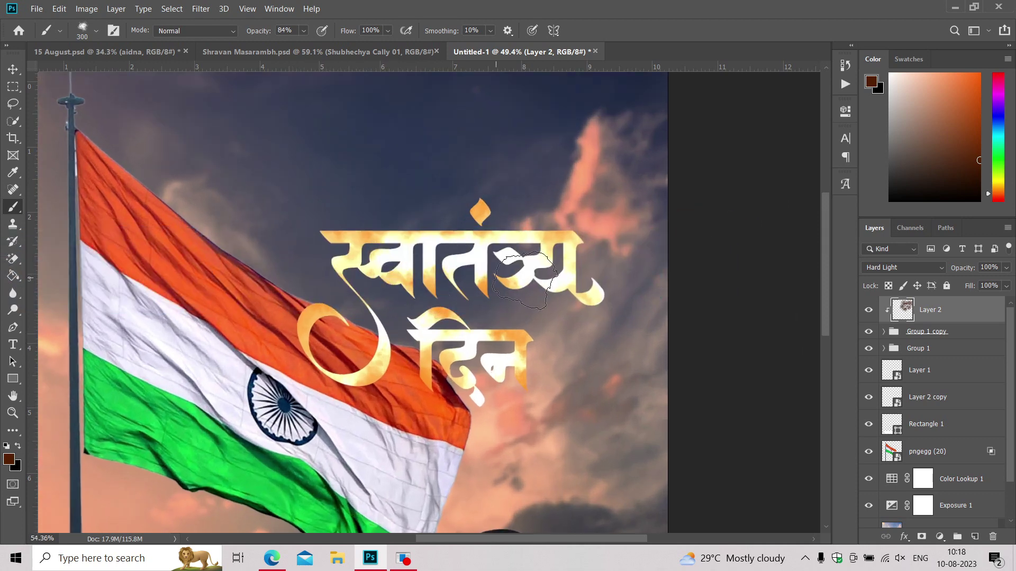
pyautogui.press('[')
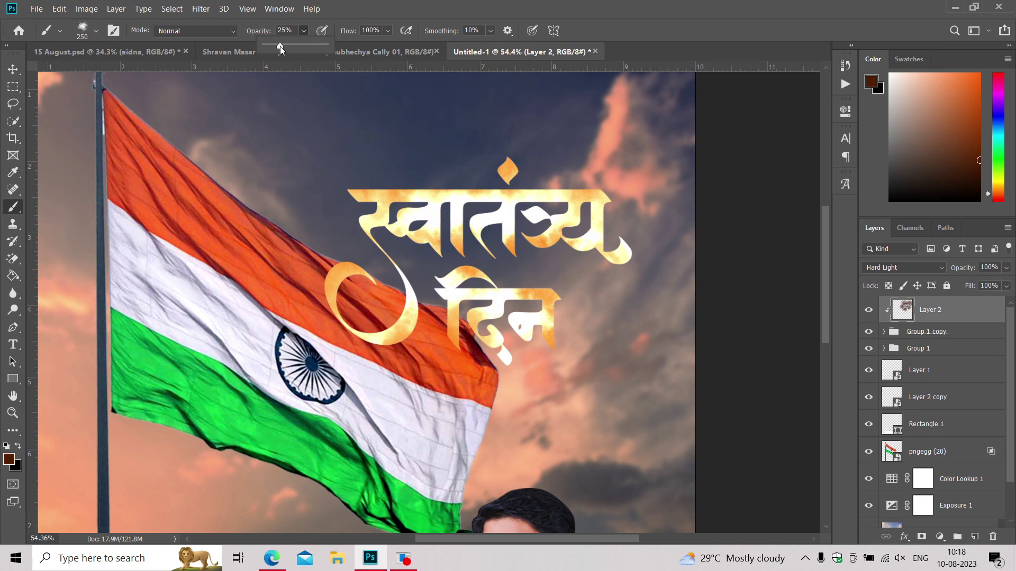
pyautogui.click(517, 210)
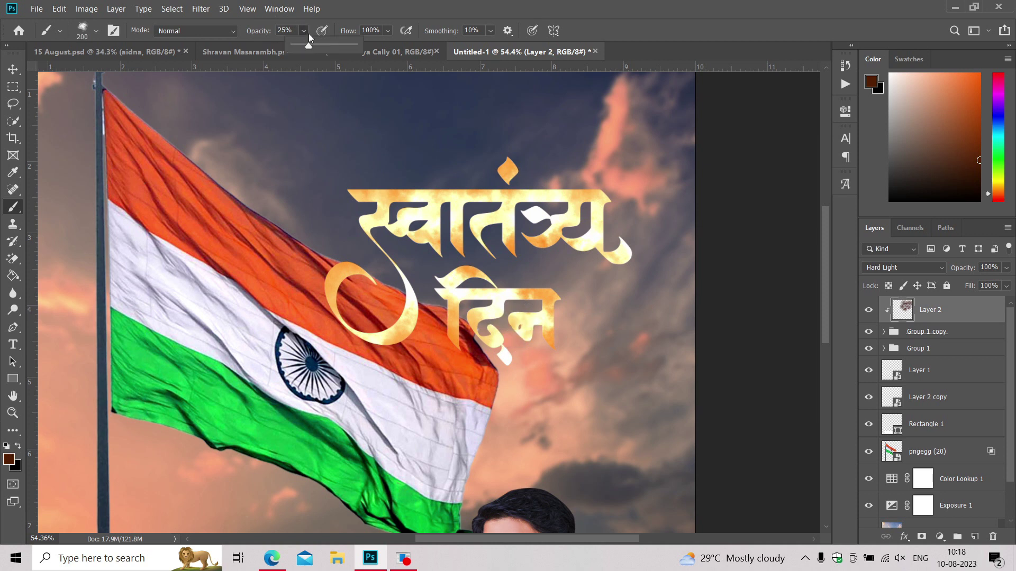
pyautogui.moveTo(331, 45); pyautogui.dragTo(347, 44)
pyautogui.press(']')
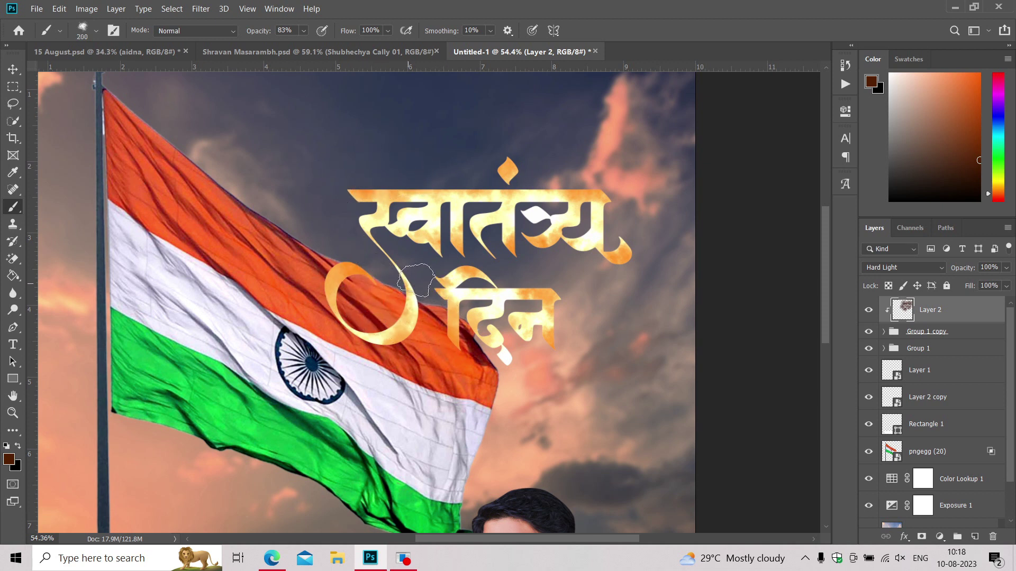
# Add a Color Overlay to the Layer 2 texture and blur it.
pyautogui.press('v')
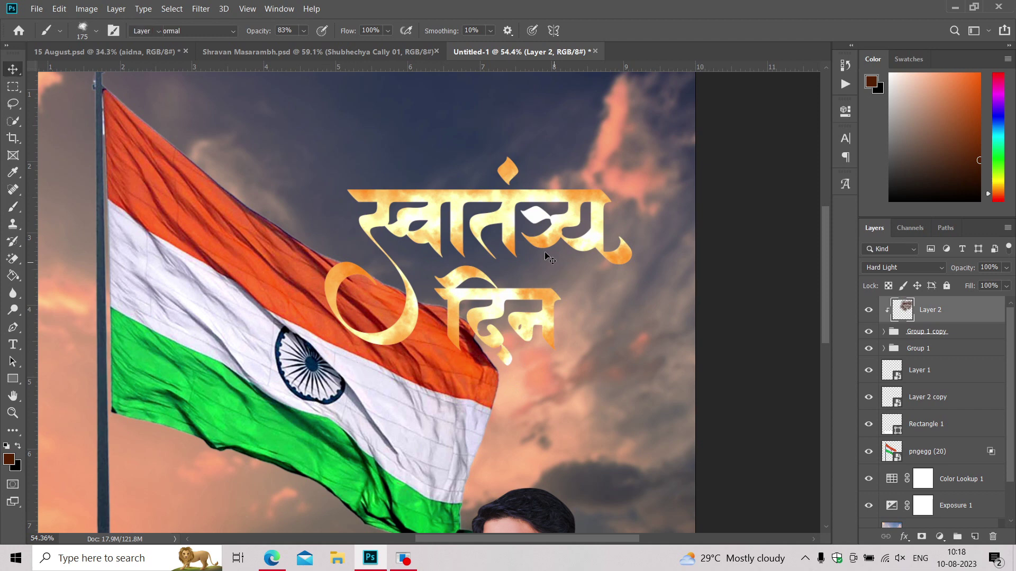
pyautogui.scroll(-1, 476, 324)
pyautogui.doubleClick(931, 338)
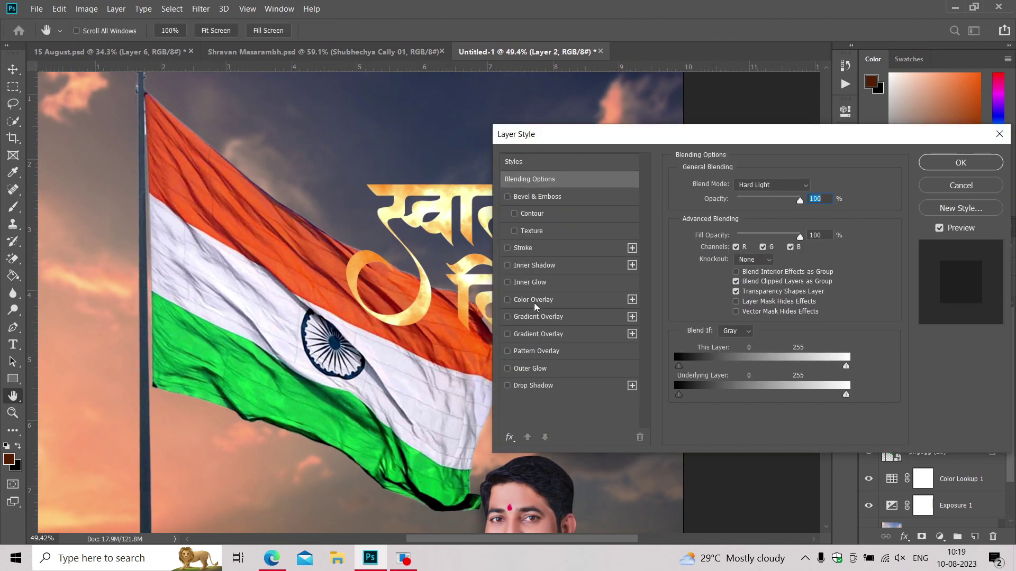
pyautogui.click(529, 297)
pyautogui.moveTo(602, 140); pyautogui.dragTo(685, 121)
pyautogui.press('Return')
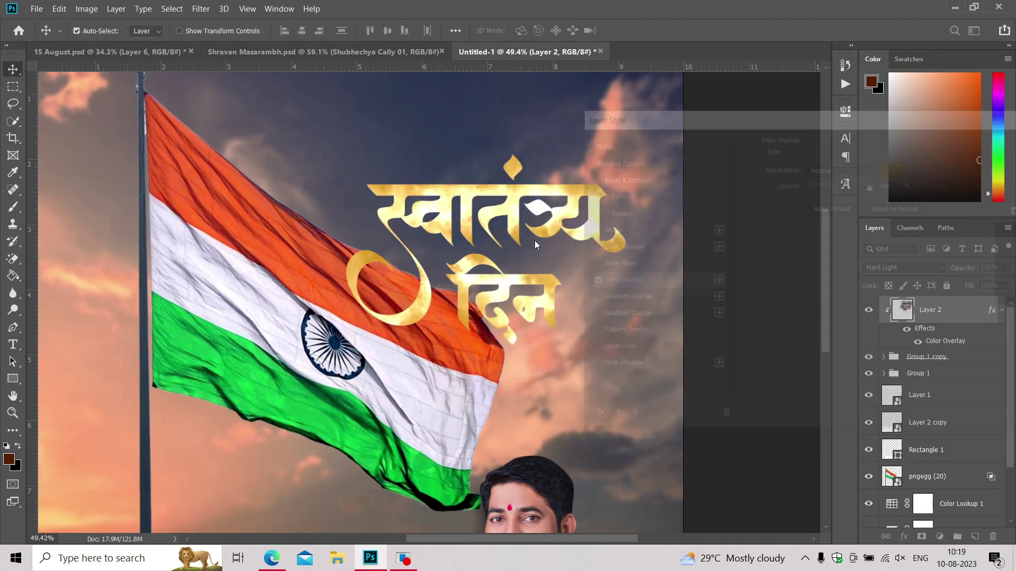
pyautogui.scroll(2, 608, 201)
pyautogui.click(207, 10)
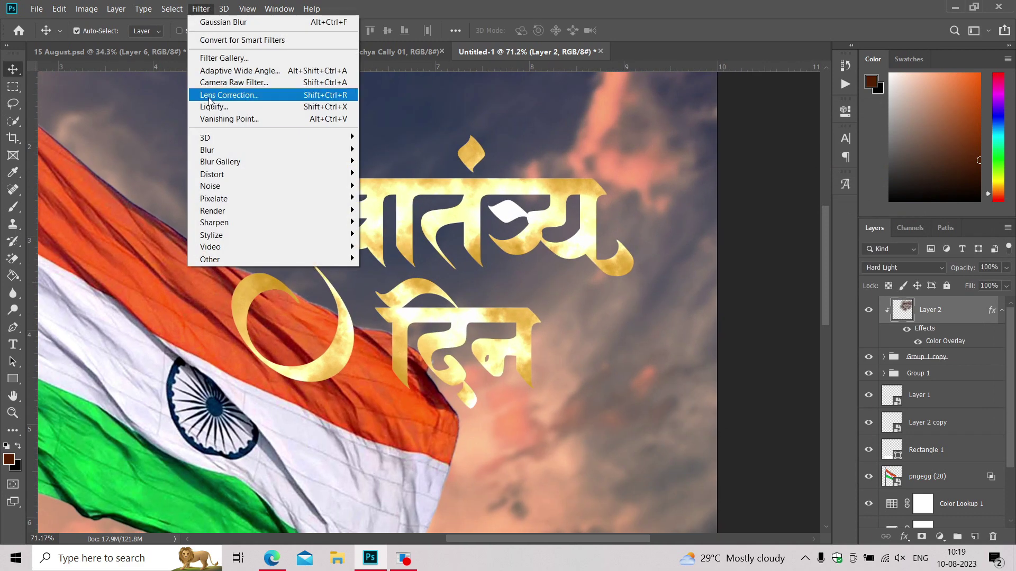
pyautogui.click(398, 199)
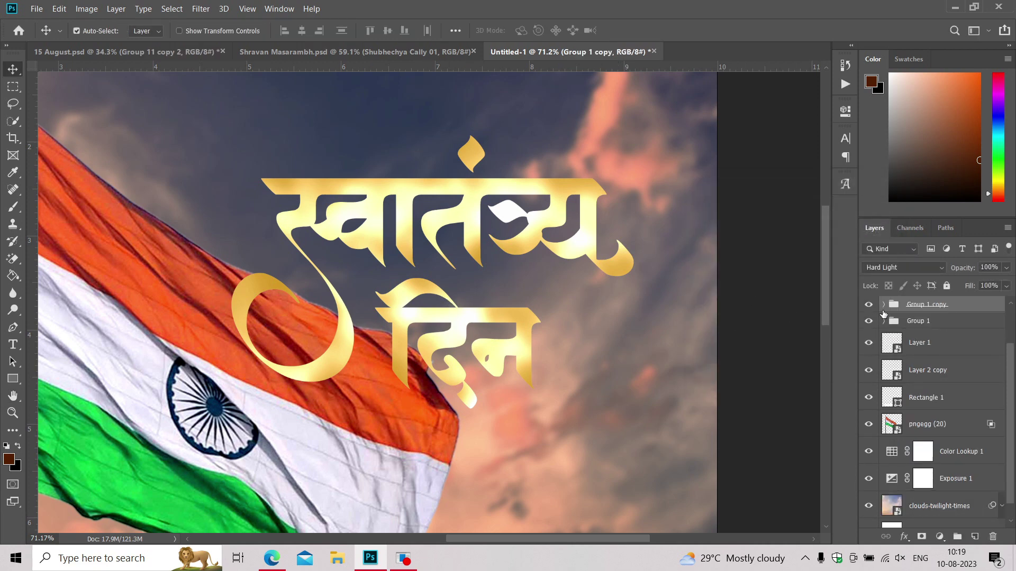
# Give Group 1 copy an Inner Shadow with distance 2.
pyautogui.doubleClick(973, 305)
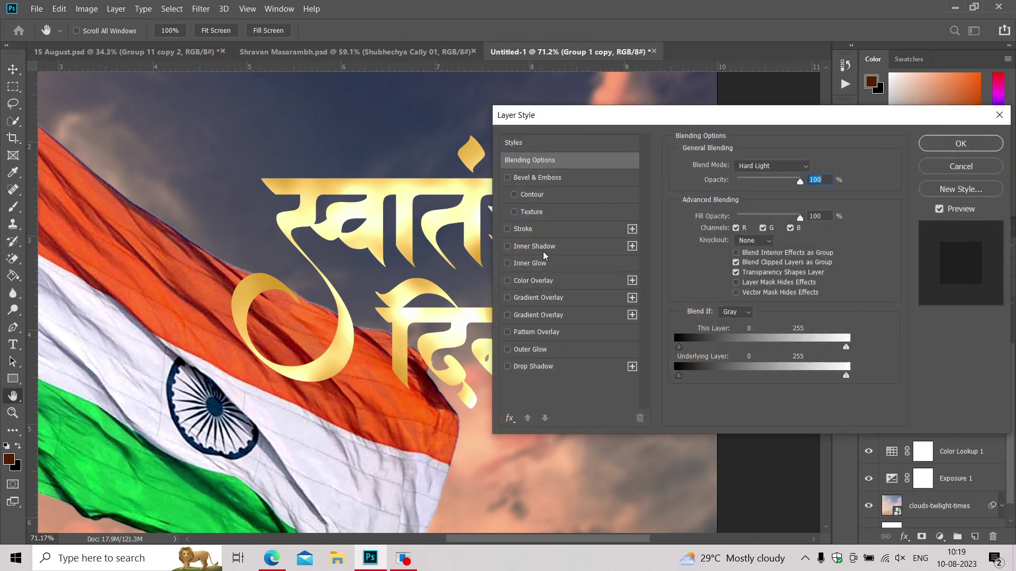
pyautogui.click(534, 247)
pyautogui.doubleClick(808, 225)
pyautogui.write('2')
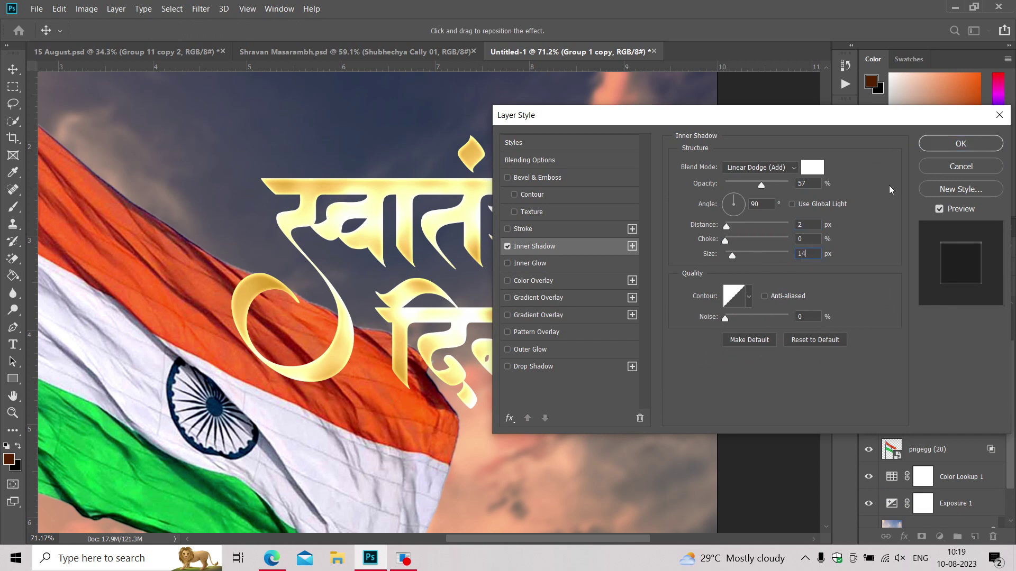
pyautogui.click(926, 148)
# Add a Drop Shadow to Group 1 with size 16 px and 46% opacity.
pyautogui.click(944, 348)
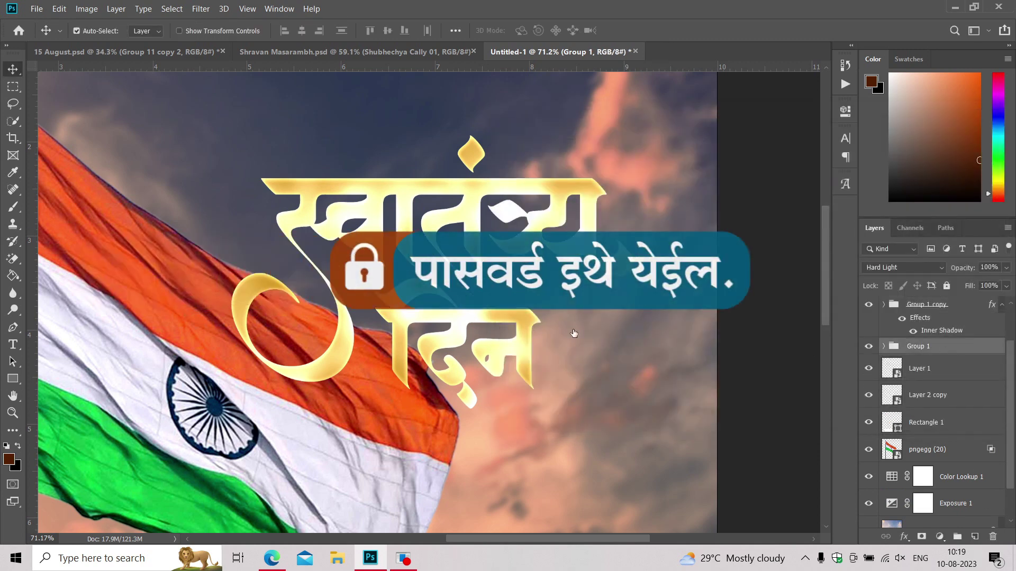
pyautogui.doubleClick(972, 346)
pyautogui.click(534, 366)
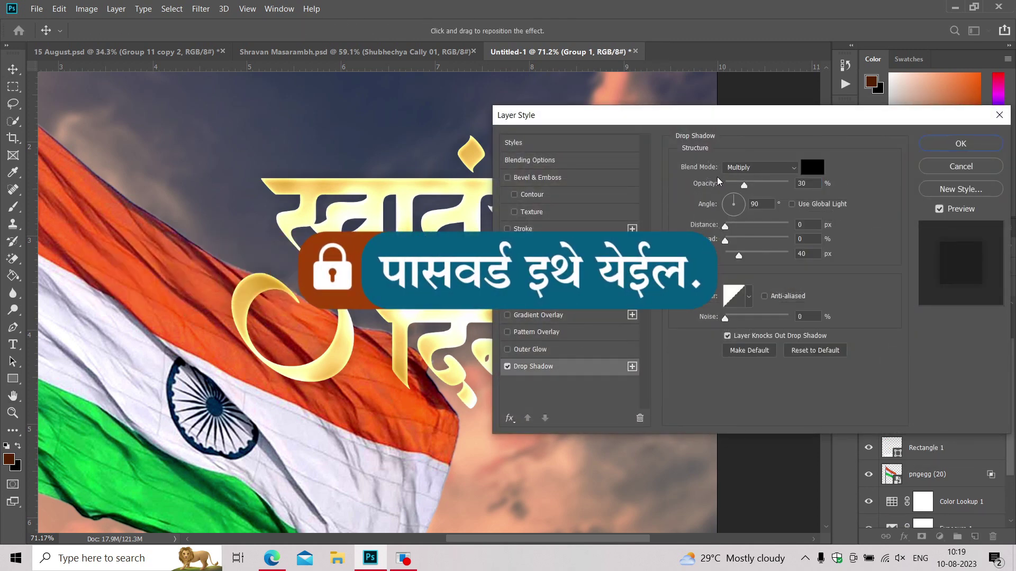
pyautogui.moveTo(738, 255); pyautogui.dragTo(734, 255)
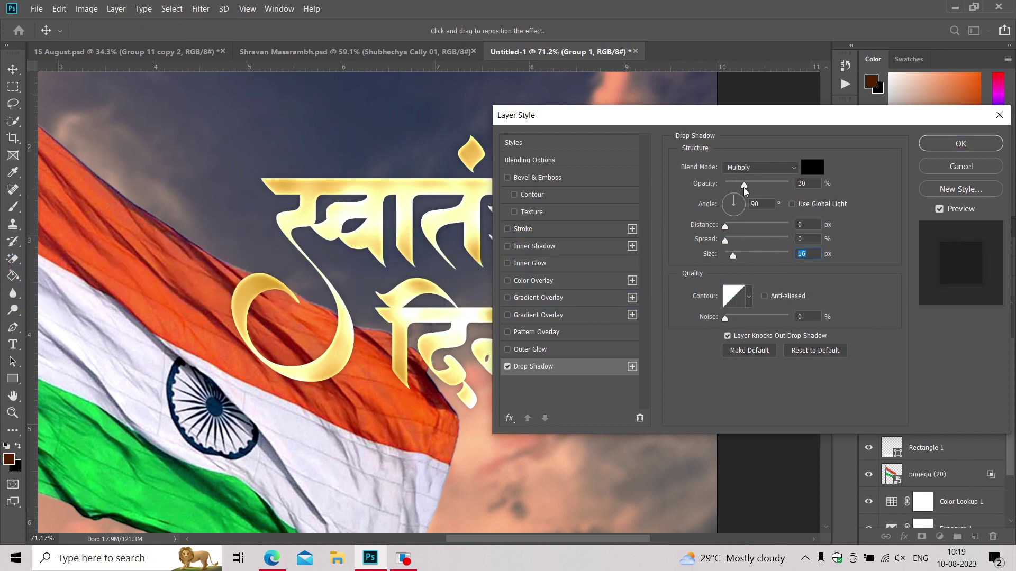
pyautogui.moveTo(744, 186); pyautogui.dragTo(771, 184)
pyautogui.moveTo(725, 225); pyautogui.dragTo(738, 257)
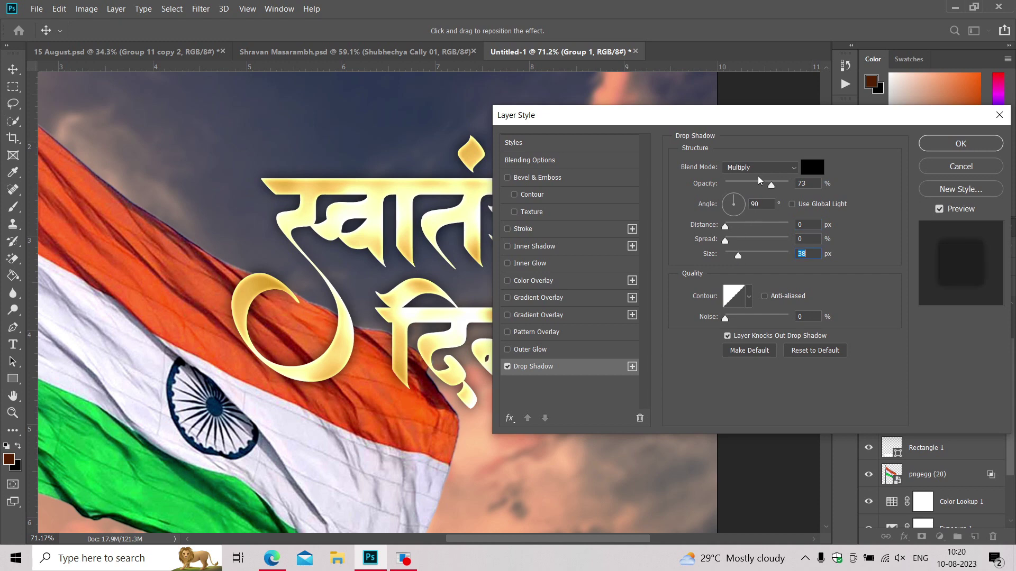
pyautogui.moveTo(757, 179); pyautogui.dragTo(754, 184)
pyautogui.press('Return')
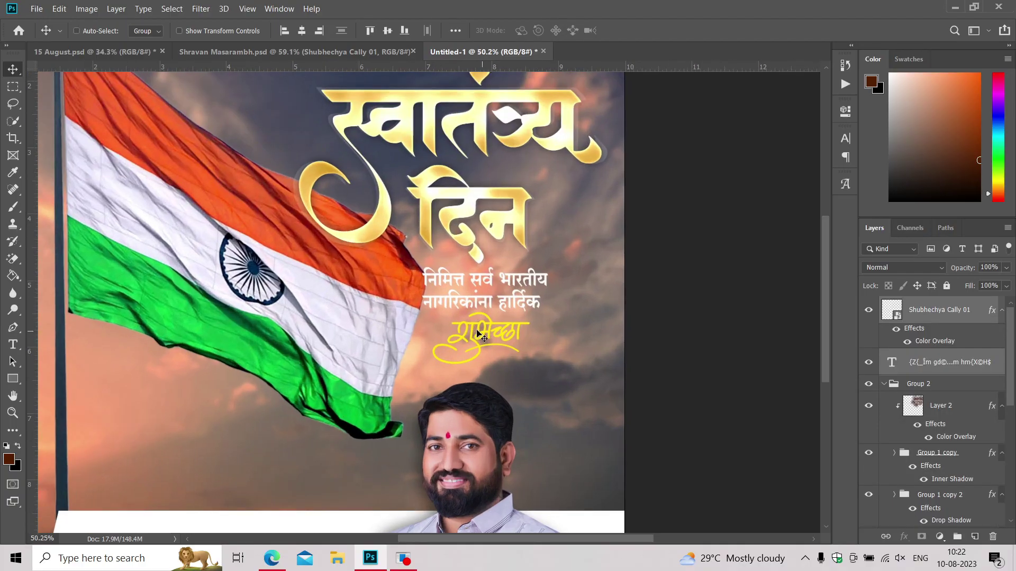
# Nudge the greeting text up and move the landscape Layer 3 up and left.
pyautogui.moveTo(453, 337); pyautogui.dragTo(452, 335)
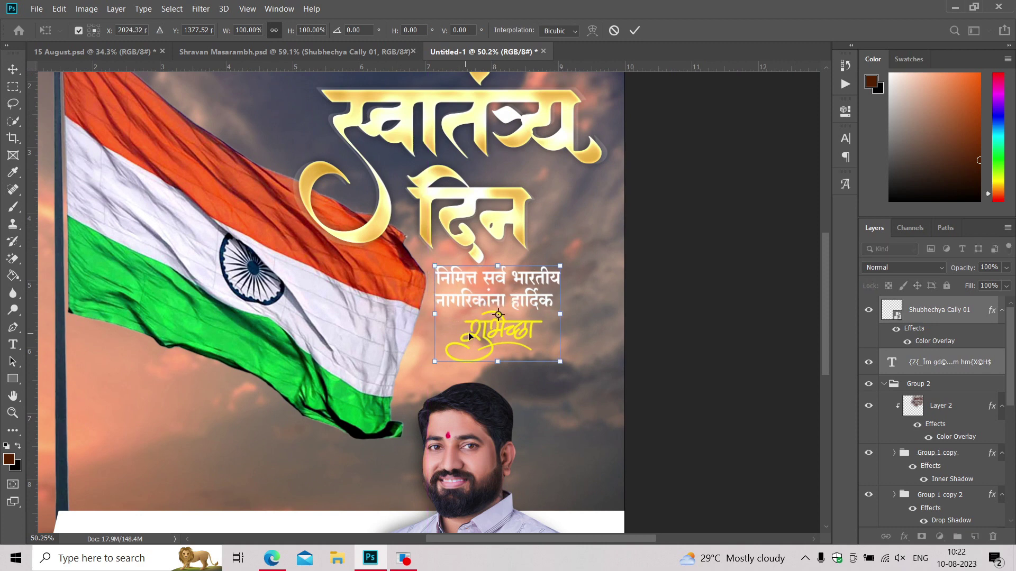
pyautogui.press('Return')
pyautogui.press('Return')
pyautogui.scroll(-5, 991, 412)
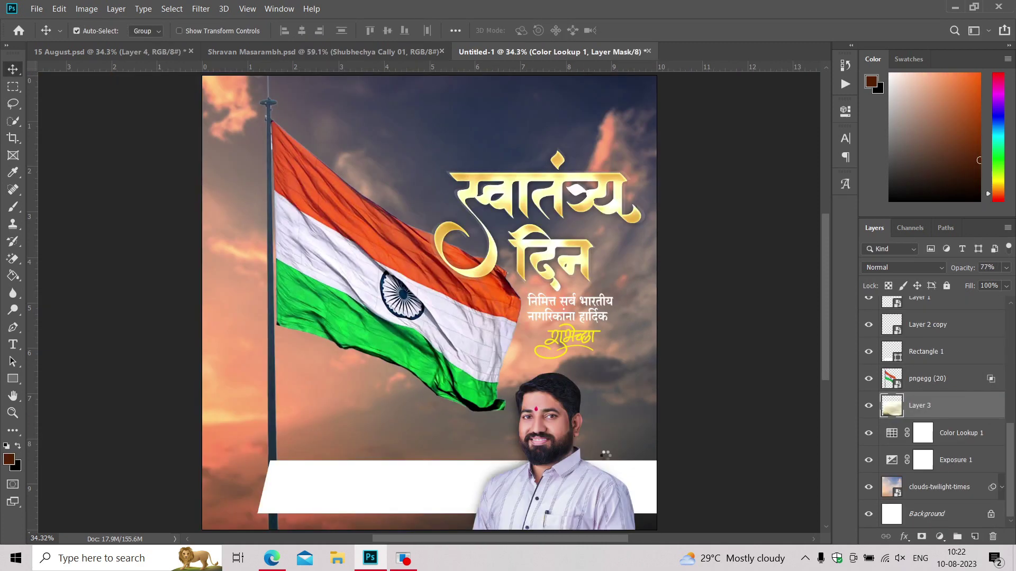
pyautogui.scroll(-1, 296, 416)
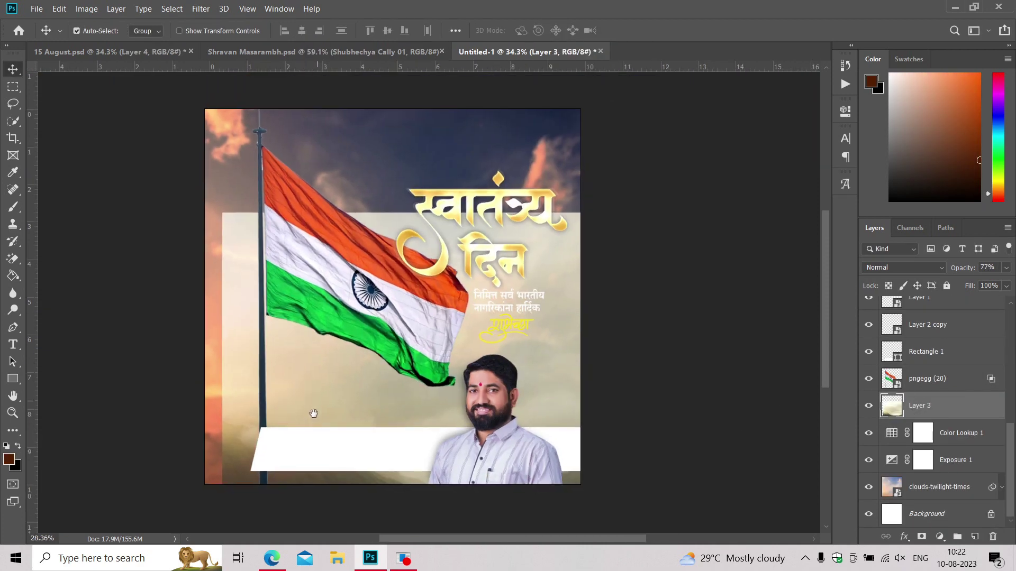
pyautogui.moveTo(313, 415)
pyautogui.mouseDown()
pyautogui.moveTo(272, 354)
pyautogui.moveTo(228, 351)
pyautogui.mouseUp()
# Erase haze from the upper sky and around the flag's base with the Eraser.
pyautogui.press('e')
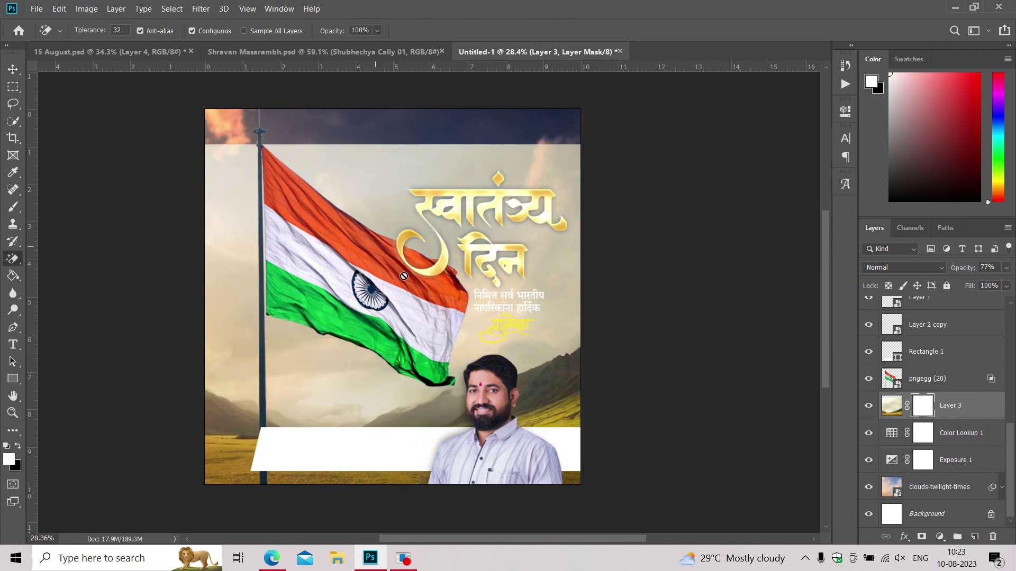
pyautogui.rightClick(7, 259)
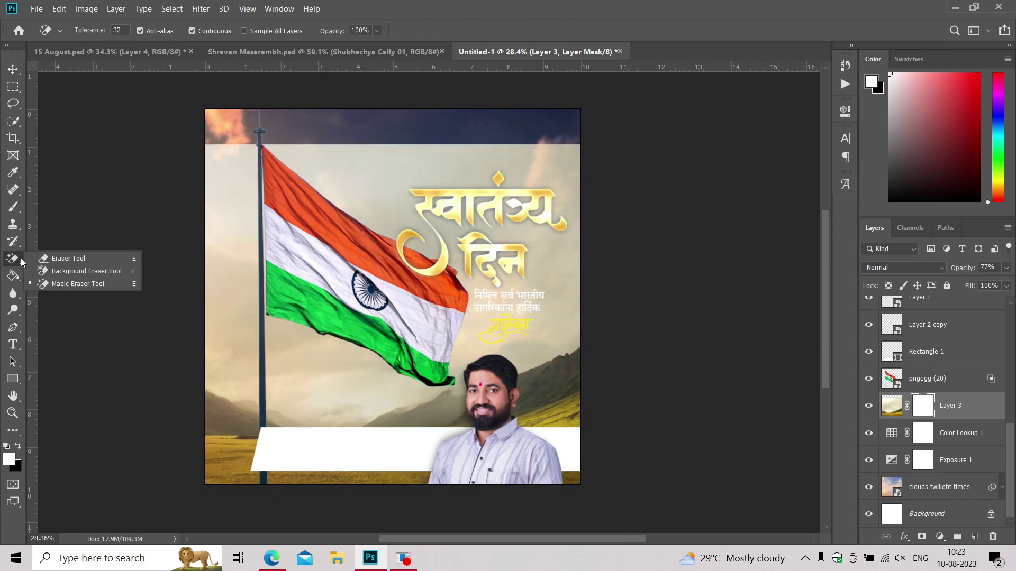
pyautogui.click(50, 256)
pyautogui.moveTo(532, 183)
pyautogui.mouseDown()
pyautogui.moveTo(263, 349)
pyautogui.moveTo(216, 359)
pyautogui.mouseUp()
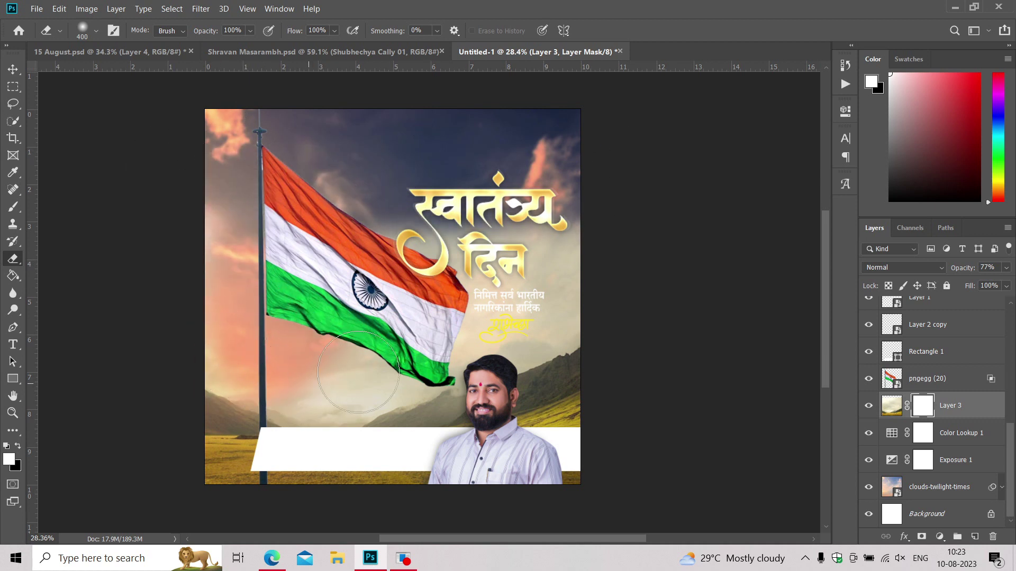
pyautogui.moveTo(358, 372); pyautogui.dragTo(603, 272)
# Erase more haze along the right edge, over the hills, and beside the man's head.
pyautogui.press(']')
pyautogui.press(']')
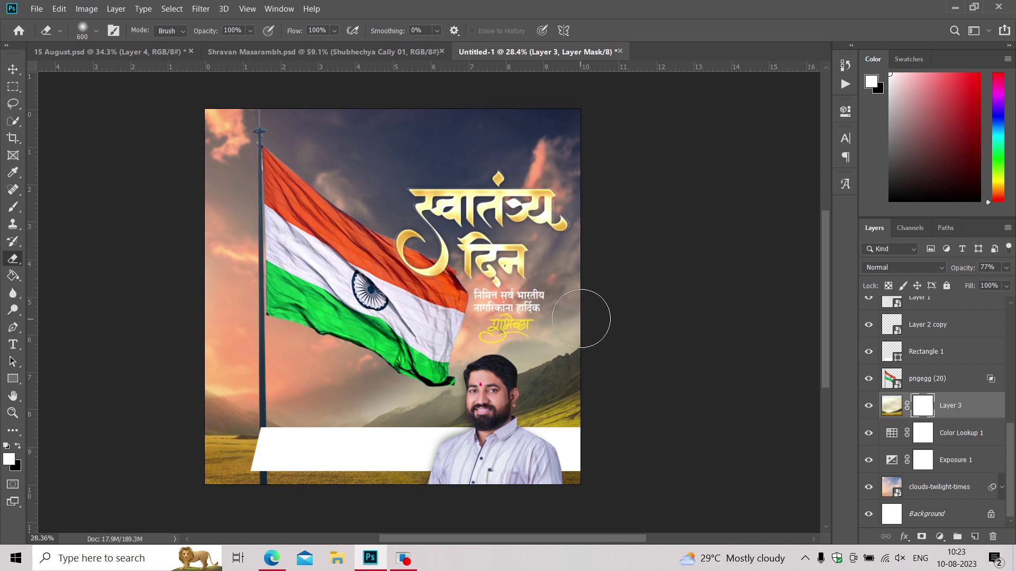
pyautogui.moveTo(581, 318); pyautogui.dragTo(222, 405)
pyautogui.press('[')
pyautogui.press('[')
pyautogui.press('[')
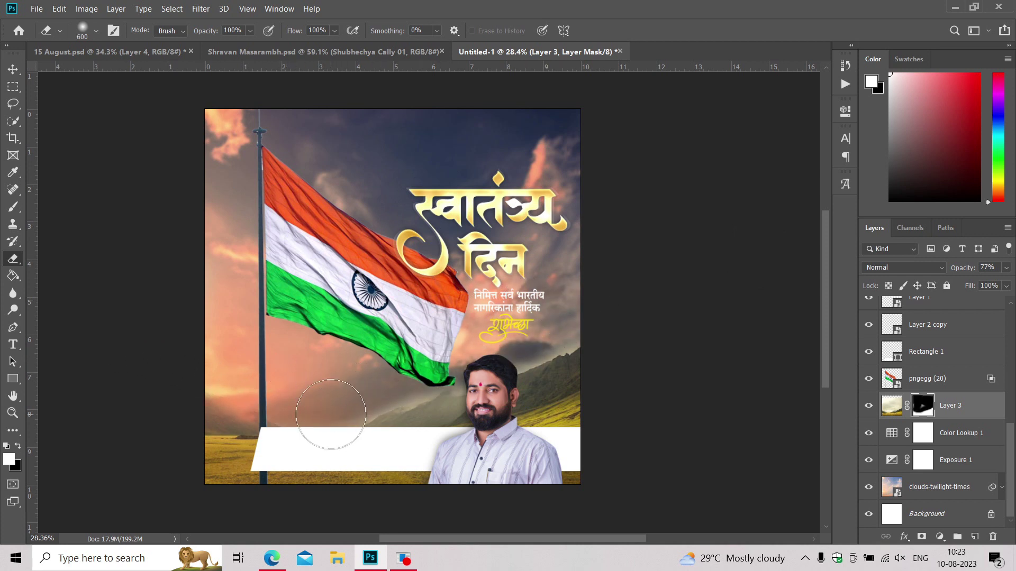
pyautogui.moveTo(330, 414); pyautogui.dragTo(405, 373)
pyautogui.moveTo(513, 335); pyautogui.dragTo(430, 368)
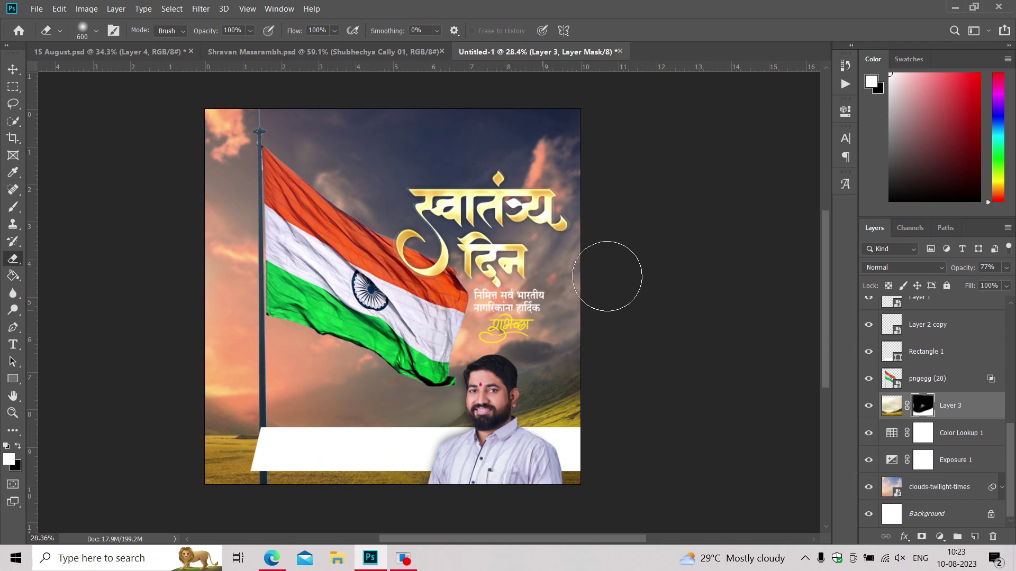
pyautogui.press('v')
pyautogui.scroll(-1, 305, 412)
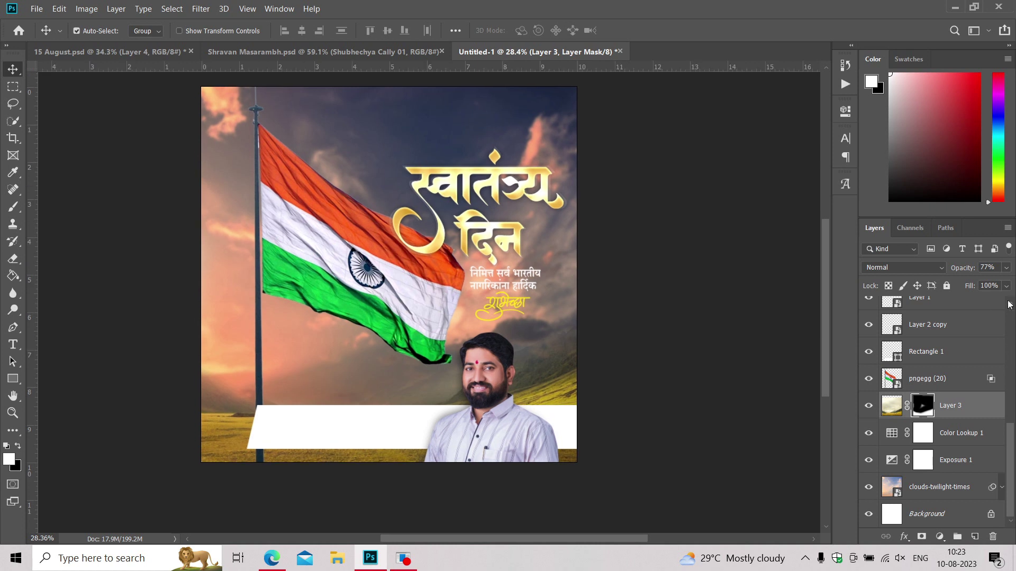
# Duplicate the Candlelight Color Lookup 1 adjustment and clip the copy to Layer 3's grassy field.
pyautogui.click(946, 488)
pyautogui.click(968, 434)
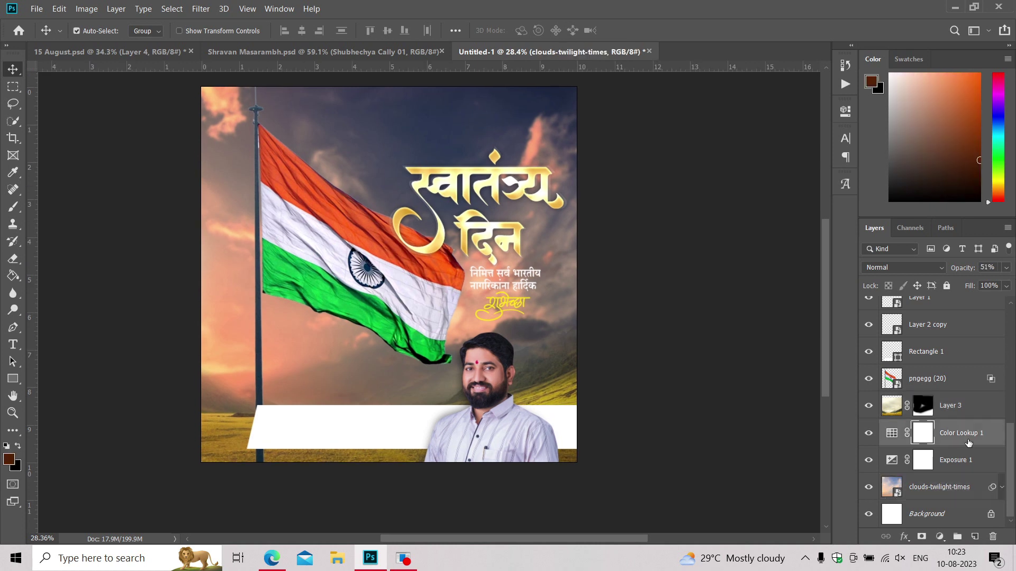
pyautogui.hotkey('ctrl', 'j')
pyautogui.moveTo(968, 435); pyautogui.dragTo(955, 407)
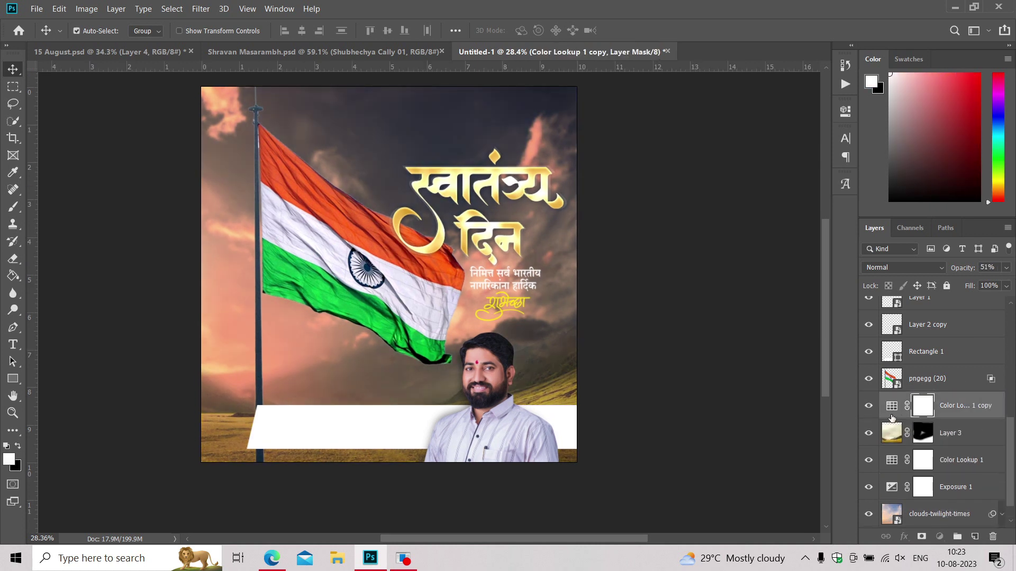
pyautogui.doubleClick(891, 405)
pyautogui.click(733, 317)
pyautogui.click(807, 105)
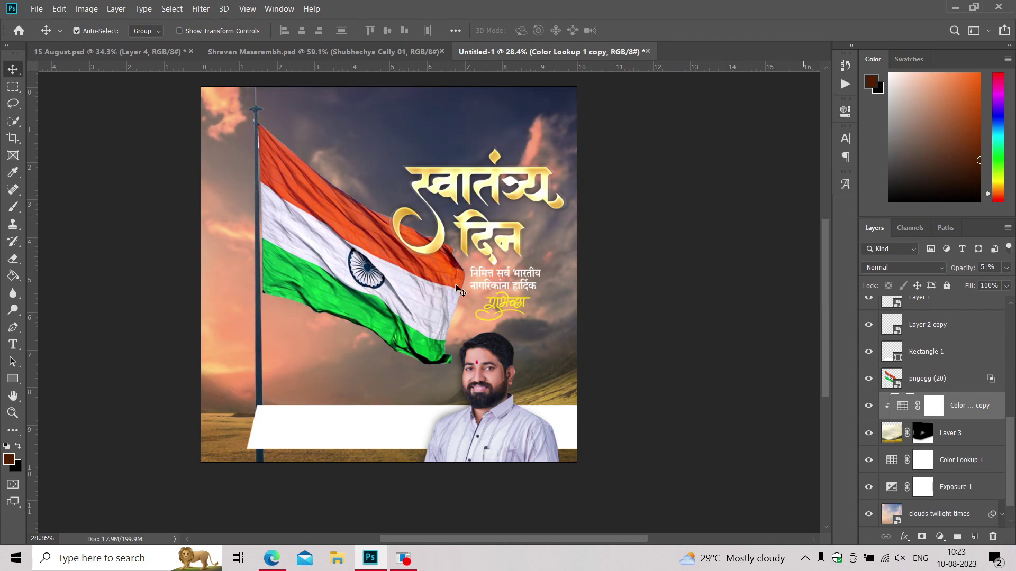
pyautogui.scroll(2, 438, 312)
pyautogui.moveTo(439, 361); pyautogui.dragTo(465, 334)
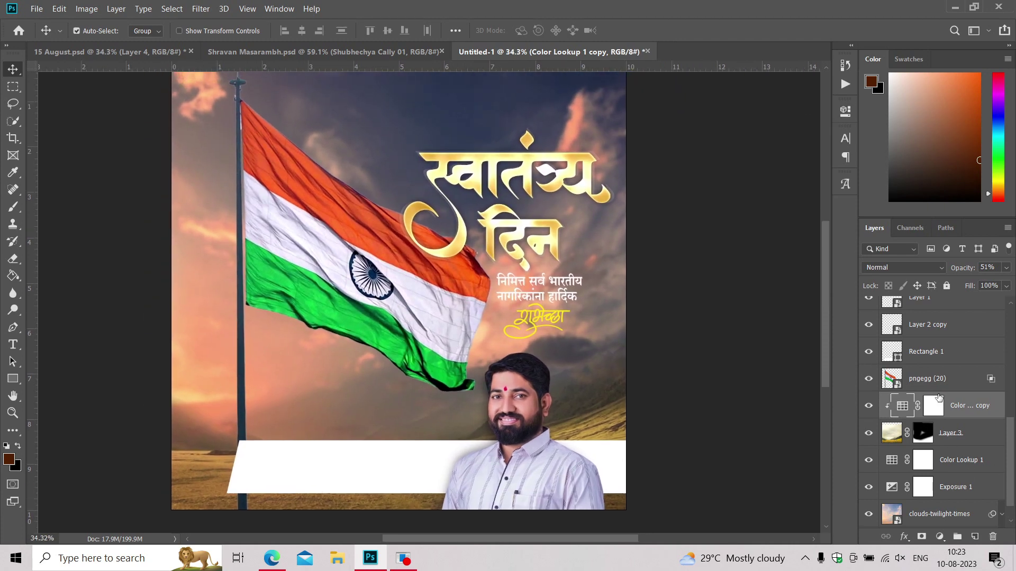
# Add a new empty layer and set up an enlarged soft brush with a dark grey-blue colour.
pyautogui.click(972, 538)
pyautogui.press('b')
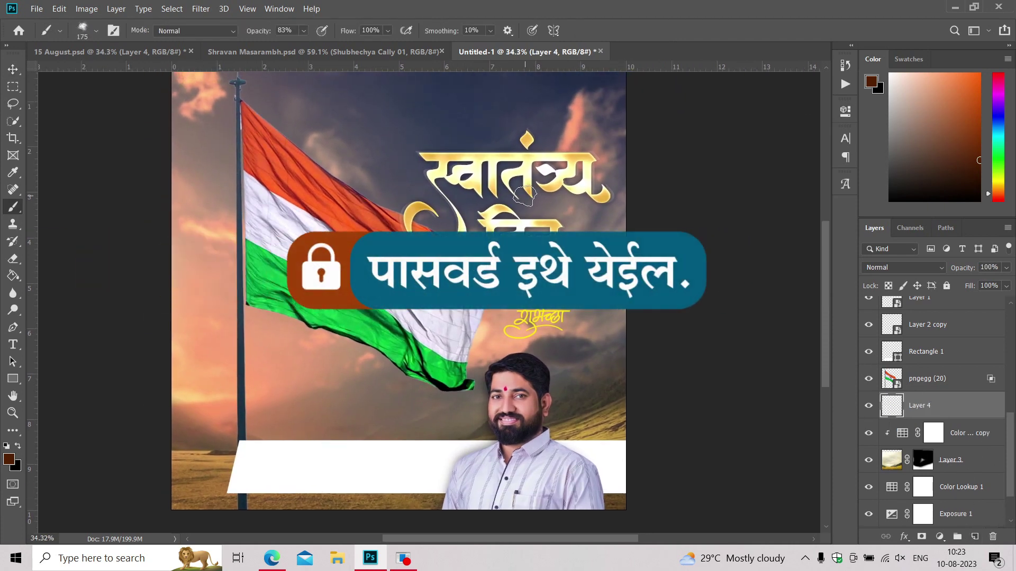
pyautogui.click(9, 459)
pyautogui.press('Return')
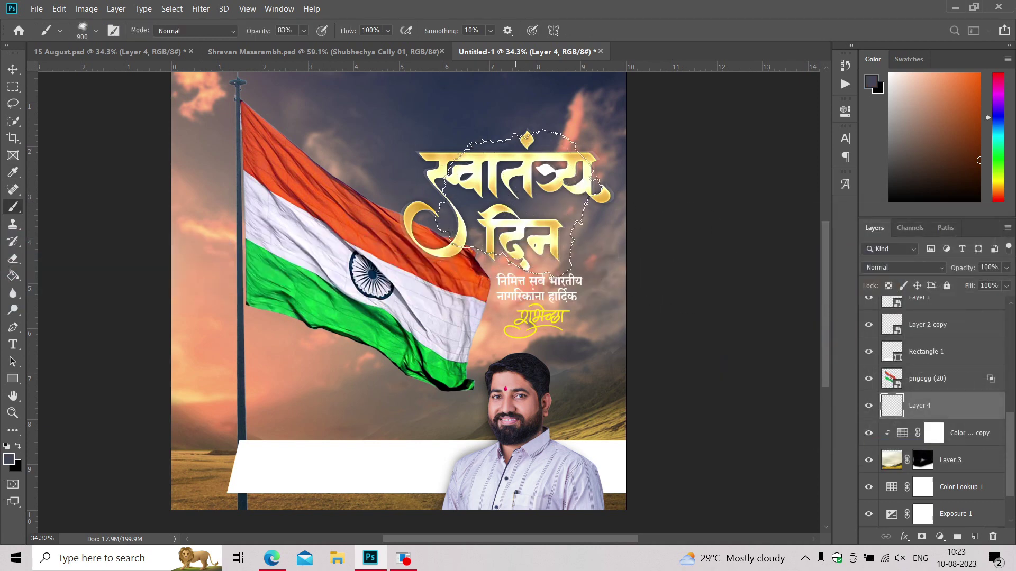
pyautogui.press(']')
pyautogui.press(']')
pyautogui.press(']')
pyautogui.click(8, 459)
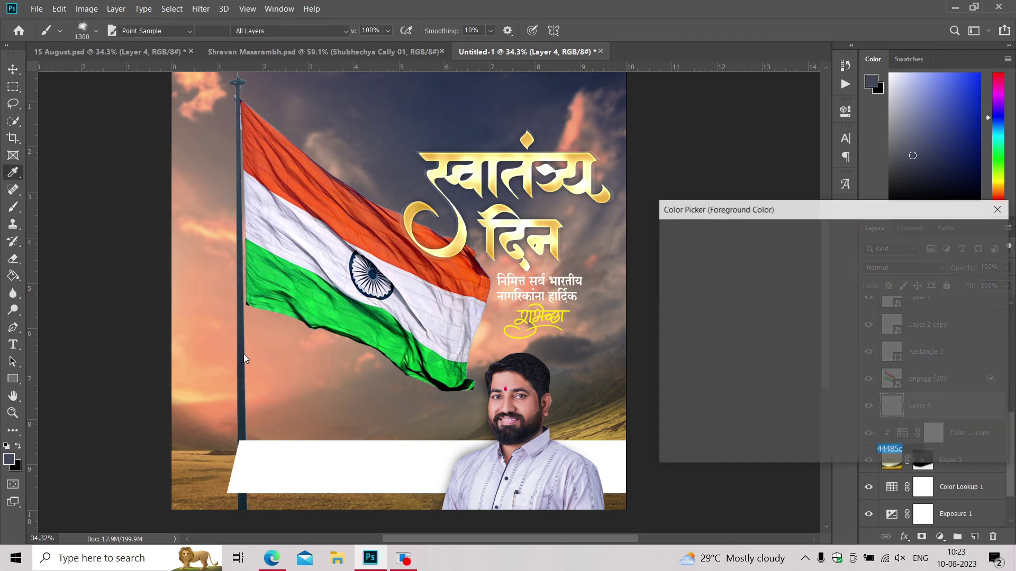
pyautogui.press('Return')
pyautogui.press(']')
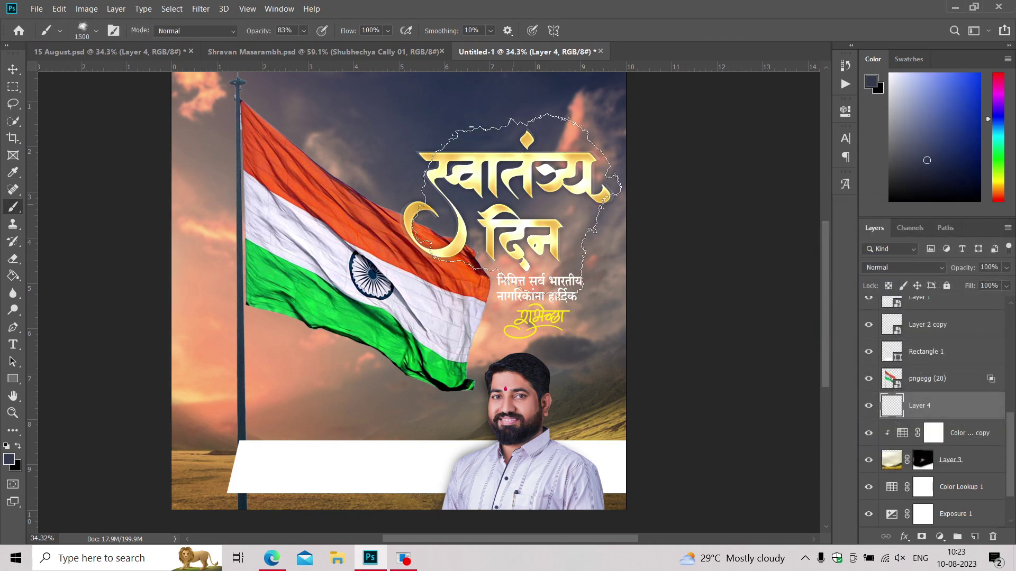
# Paint the dark colour over the sky behind the gold title.
pyautogui.moveTo(516, 219)
pyautogui.mouseDown()
pyautogui.moveTo(539, 201)
pyautogui.moveTo(476, 212)
pyautogui.mouseUp()
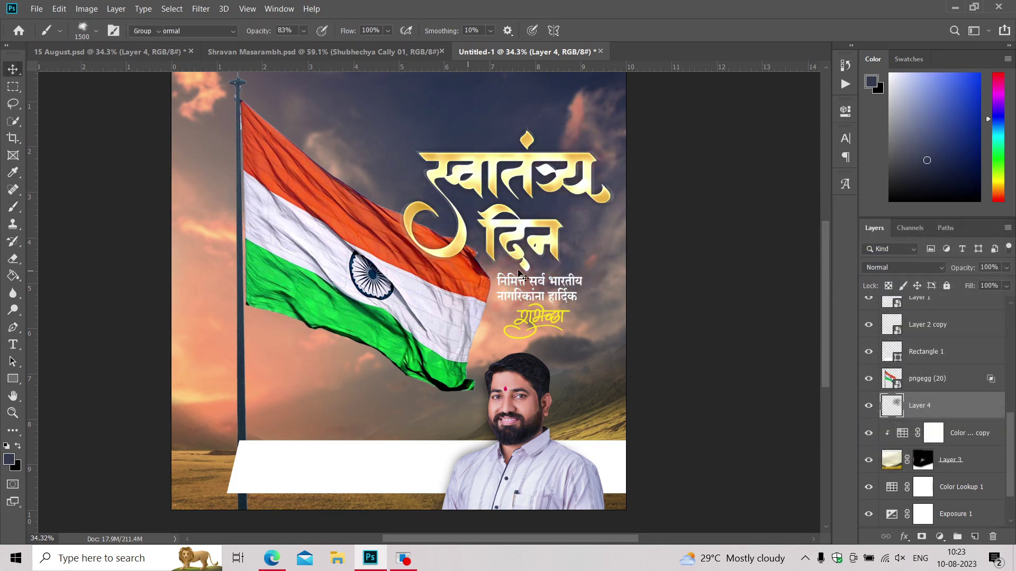
pyautogui.press('v')
pyautogui.keyDown('alt'); pyautogui.scroll(-1, 402, 291); pyautogui.keyUp('alt')
pyautogui.scroll(2, 402, 291)
pyautogui.scroll(10, 968, 365)
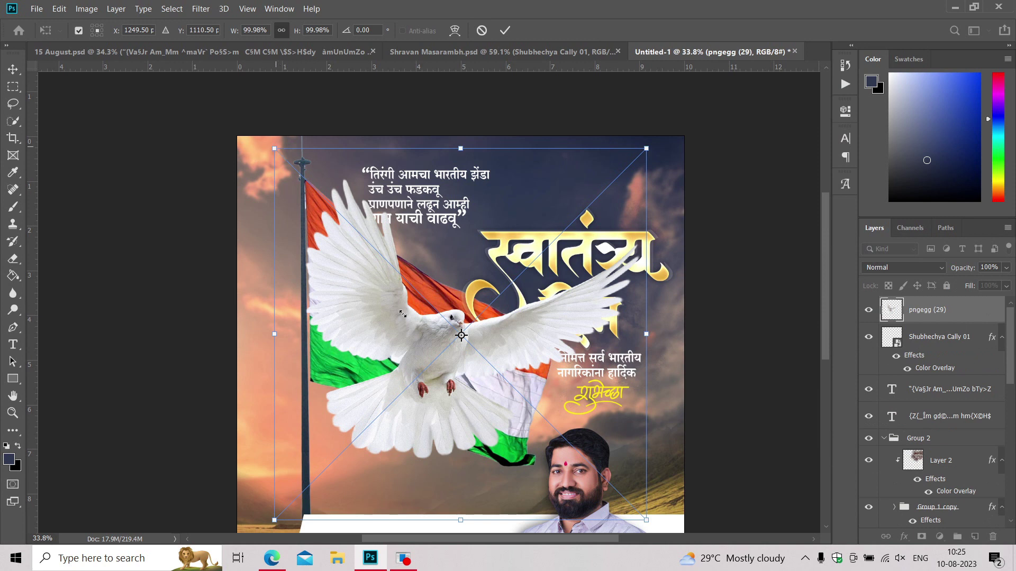
# Shrink the placed dove to a small size and put a copy near the flagpole top.
pyautogui.moveTo(402, 313)
pyautogui.mouseDown()
pyautogui.moveTo(421, 296)
pyautogui.moveTo(405, 280)
pyautogui.mouseUp()
pyautogui.moveTo(442, 356)
pyautogui.mouseDown()
pyautogui.moveTo(463, 328)
pyautogui.moveTo(449, 385)
pyautogui.mouseUp()
pyautogui.press('Return')
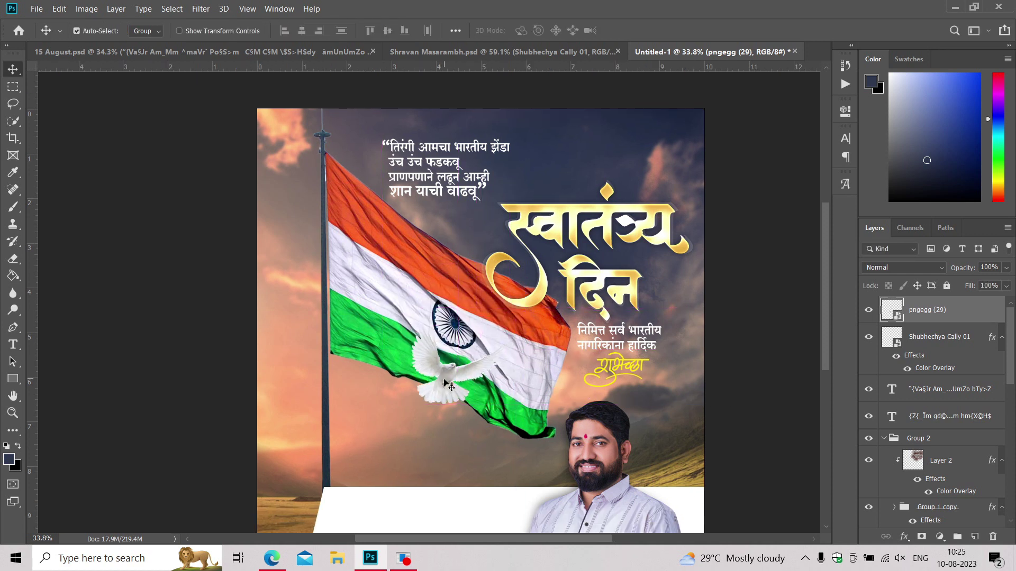
pyautogui.hotkey('alt', 'f')
pyautogui.press('Escape')
pyautogui.hotkey('ctrl', 't')
pyautogui.moveTo(599, 418); pyautogui.dragTo(459, 319)
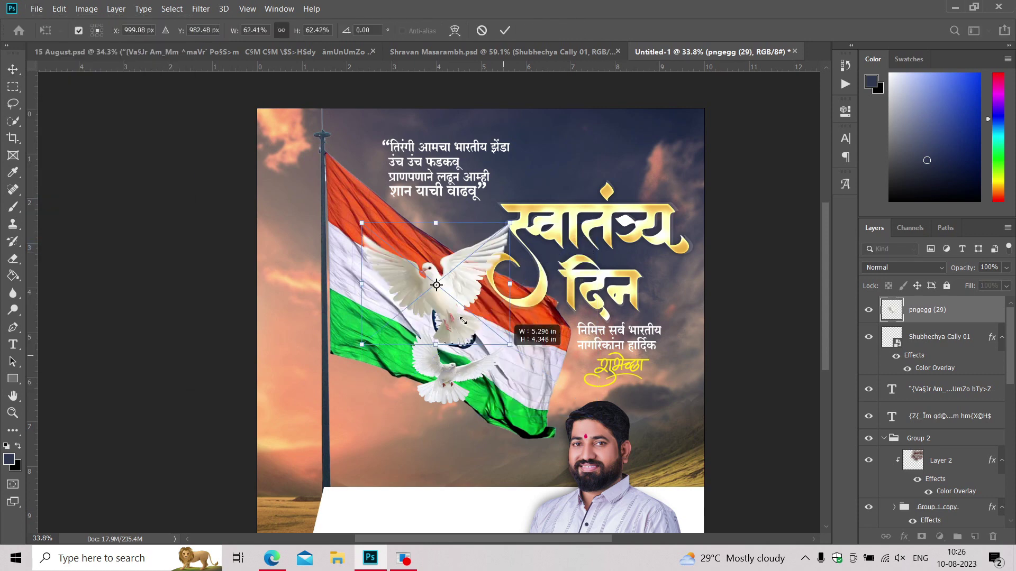
pyautogui.press('Return')
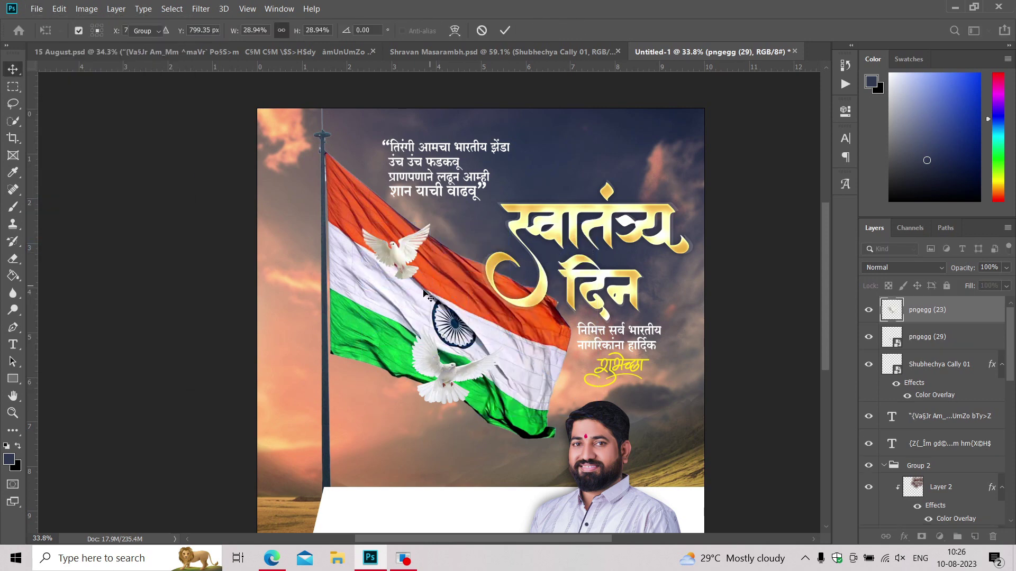
pyautogui.moveTo(412, 273); pyautogui.dragTo(341, 237)
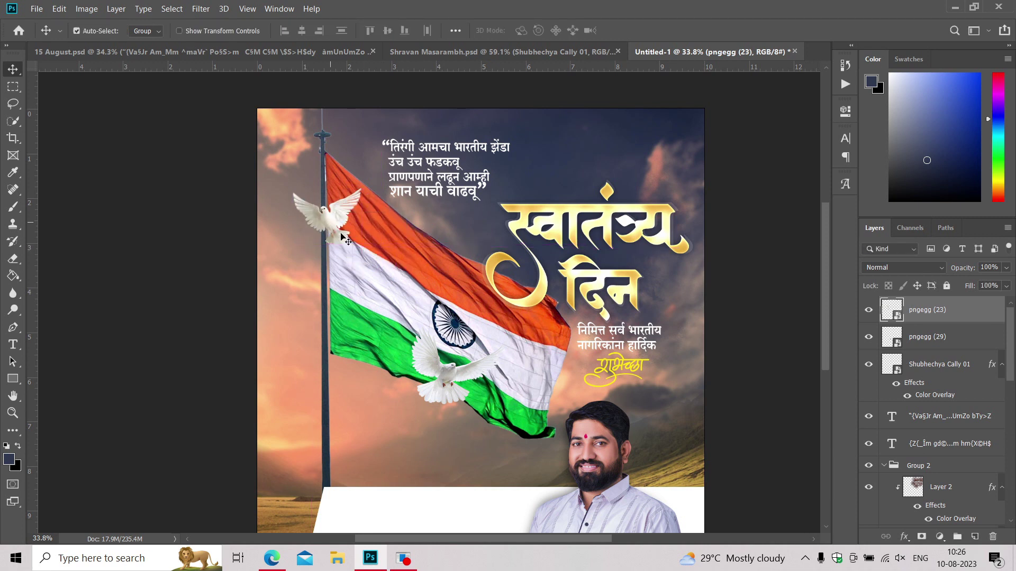
# Enlarge the dove over the flag's green stripe slightly.
pyautogui.click(458, 394)
pyautogui.hotkey('ctrl', 't')
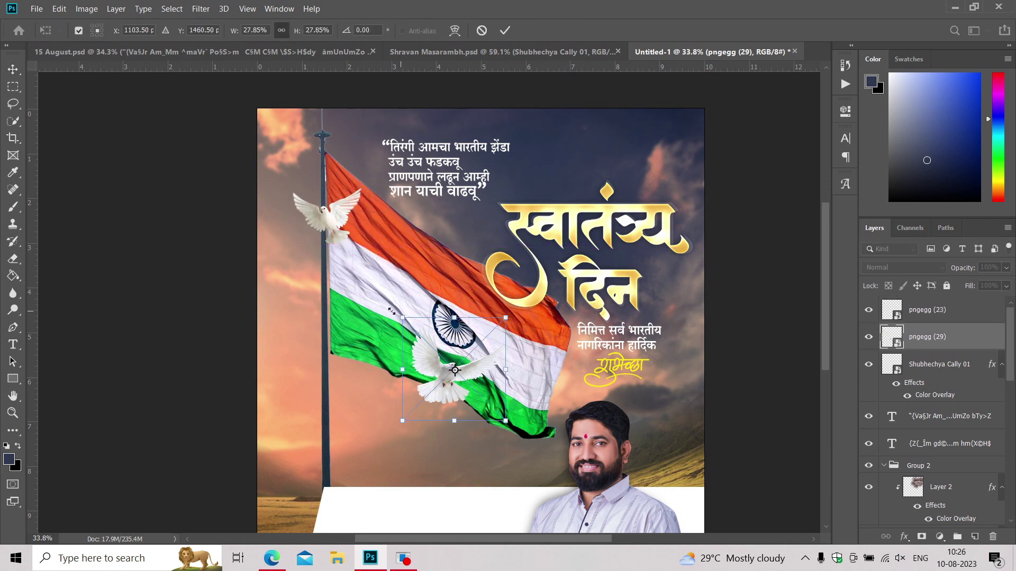
pyautogui.moveTo(391, 311); pyautogui.dragTo(373, 294)
pyautogui.press('Return')
pyautogui.scroll(-2, 431, 331)
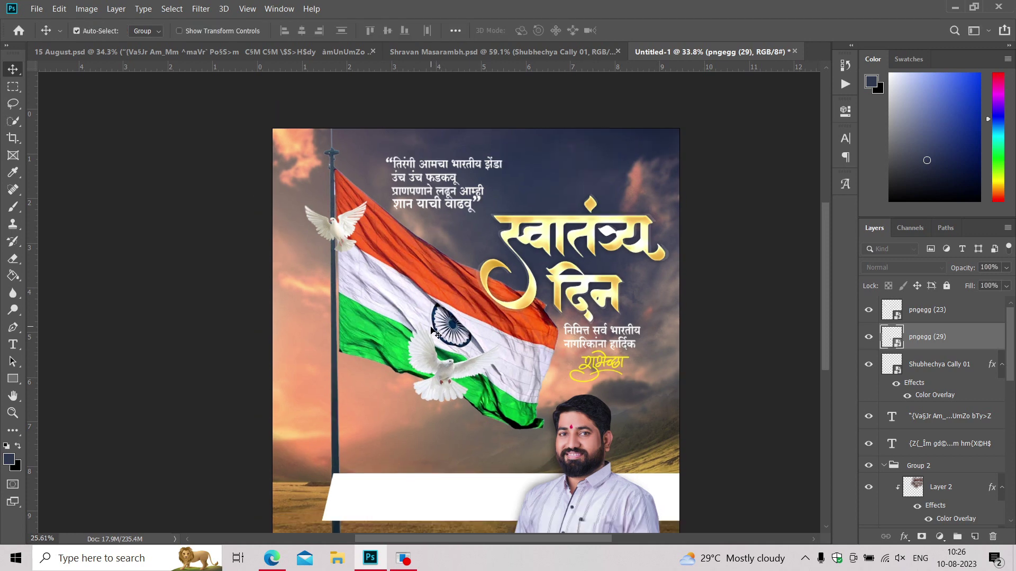
pyautogui.scroll(-1, 431, 331)
# Add a Blue-Violet, Yellow-Orange gradient fill in Soft Light mode at reduced opacity.
pyautogui.click(923, 314)
pyautogui.hotkey('ctrl', '+')
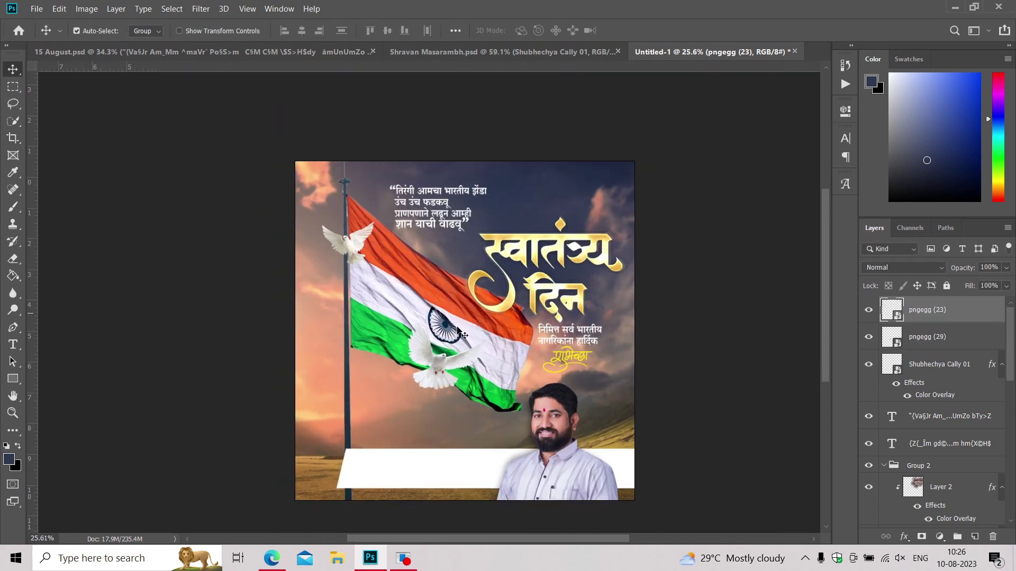
pyautogui.click(940, 537)
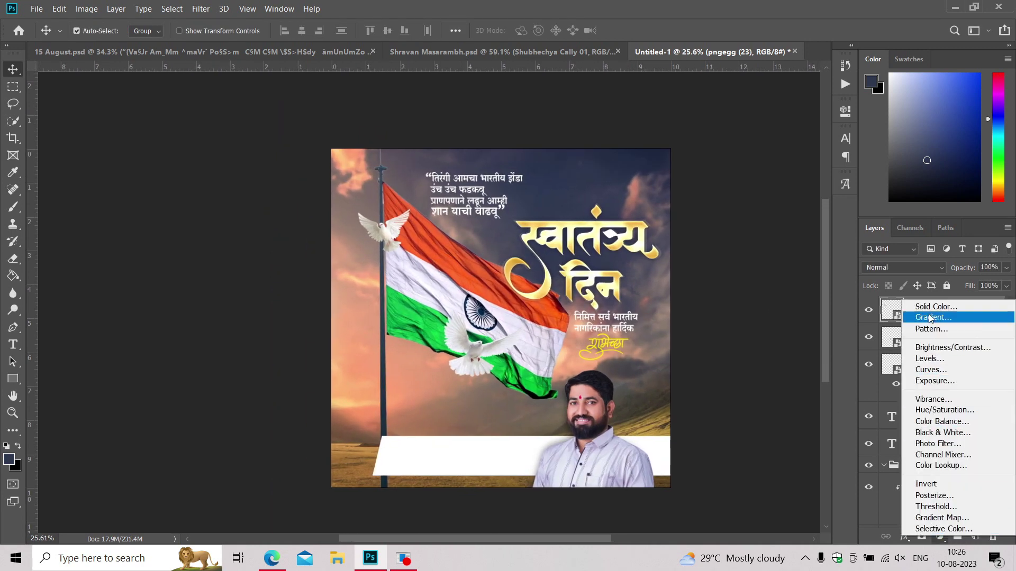
pyautogui.click(933, 317)
pyautogui.click(888, 195)
pyautogui.click(816, 177)
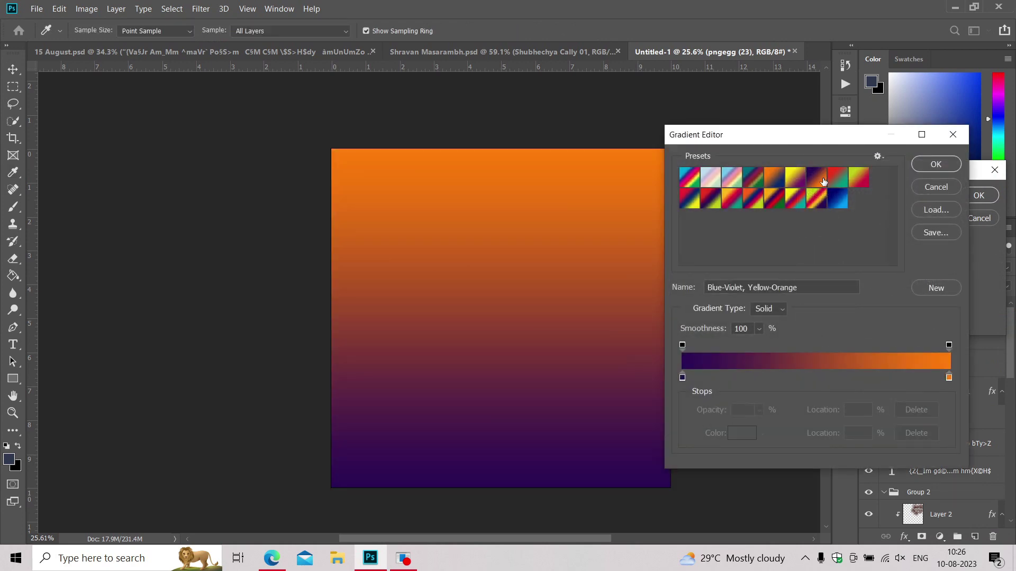
pyautogui.click(936, 164)
pyautogui.click(979, 195)
pyautogui.click(889, 267)
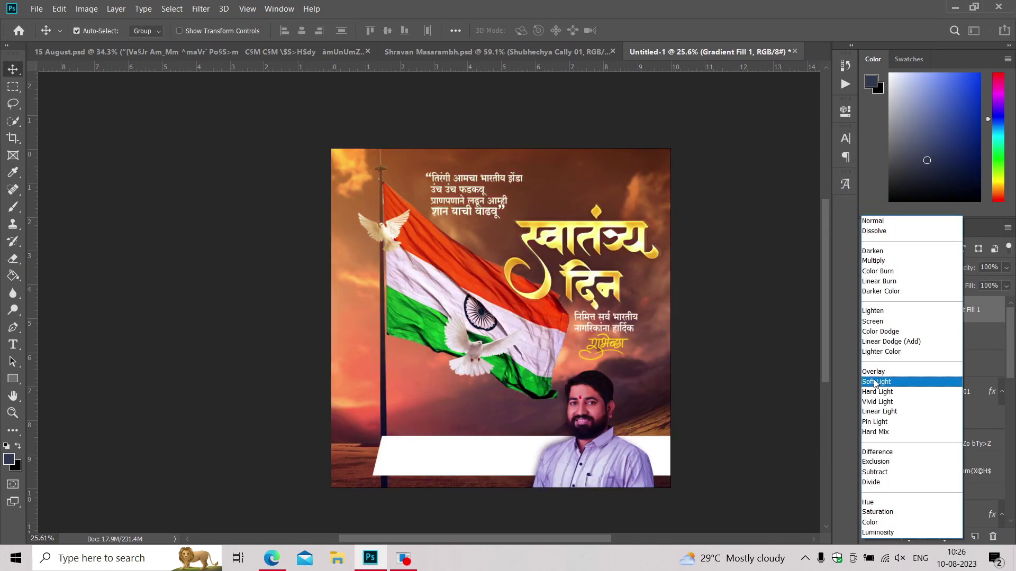
pyautogui.click(877, 381)
pyautogui.moveTo(986, 283)
pyautogui.mouseDown()
pyautogui.moveTo(959, 282)
pyautogui.moveTo(978, 283)
pyautogui.moveTo(955, 479)
pyautogui.mouseUp()
# Move Gradient Fill 1 down the layer stack so it sits below Layer 2 copy.
pyautogui.click(884, 492)
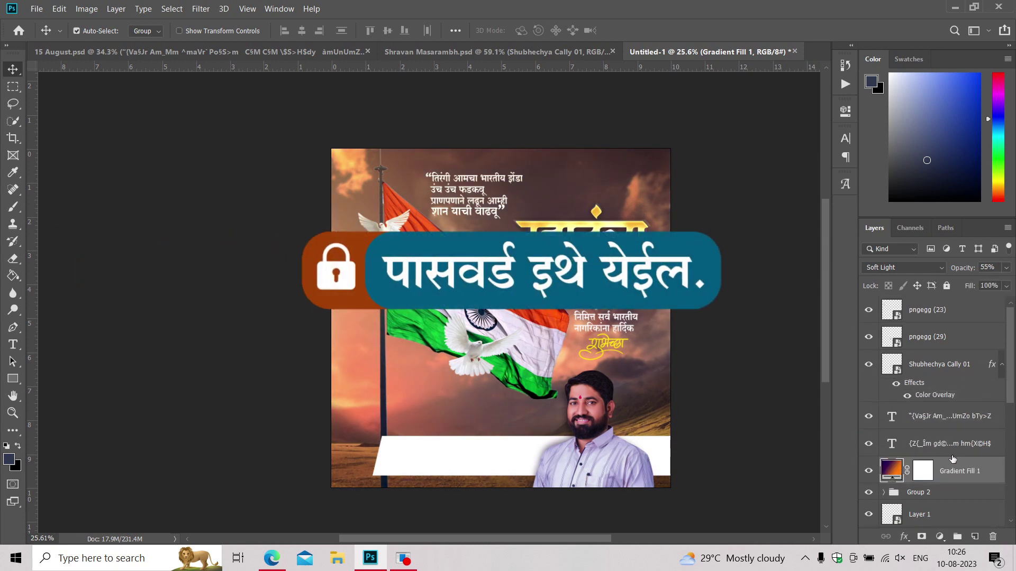
pyautogui.scroll(-2, 942, 425)
pyautogui.moveTo(942, 424); pyautogui.dragTo(899, 476)
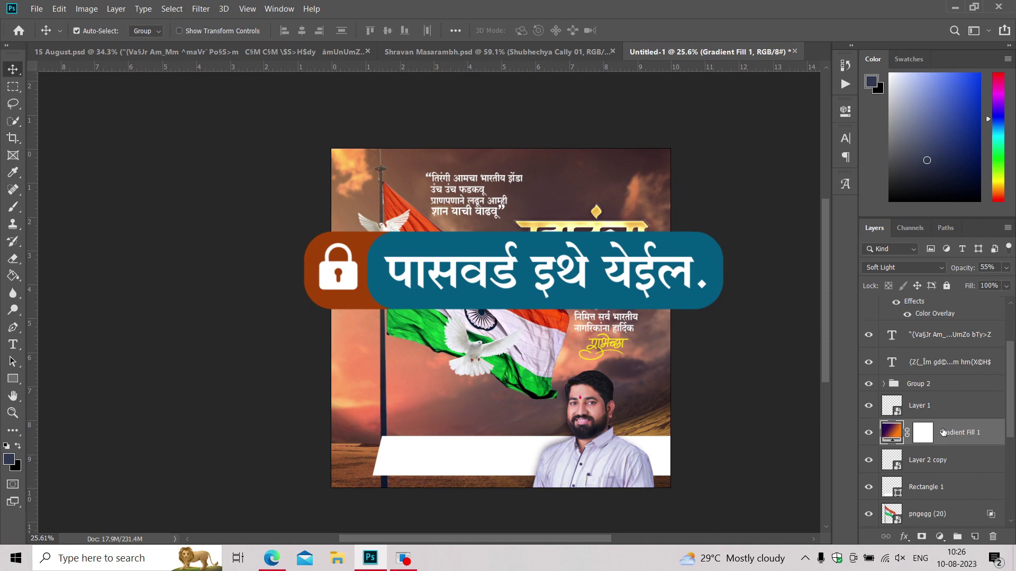
pyautogui.scroll(-2, 889, 385)
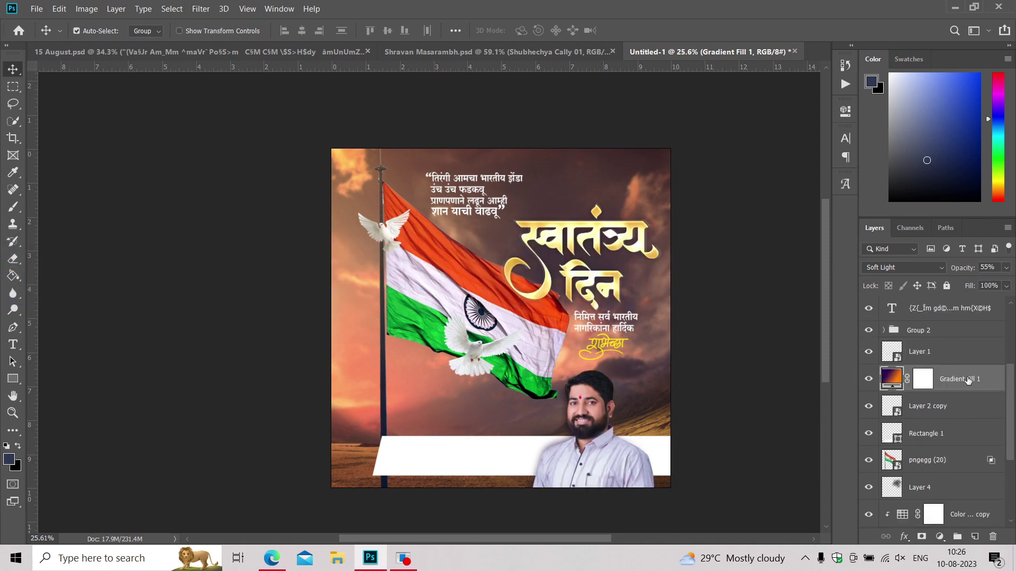
pyautogui.moveTo(962, 381); pyautogui.dragTo(954, 419)
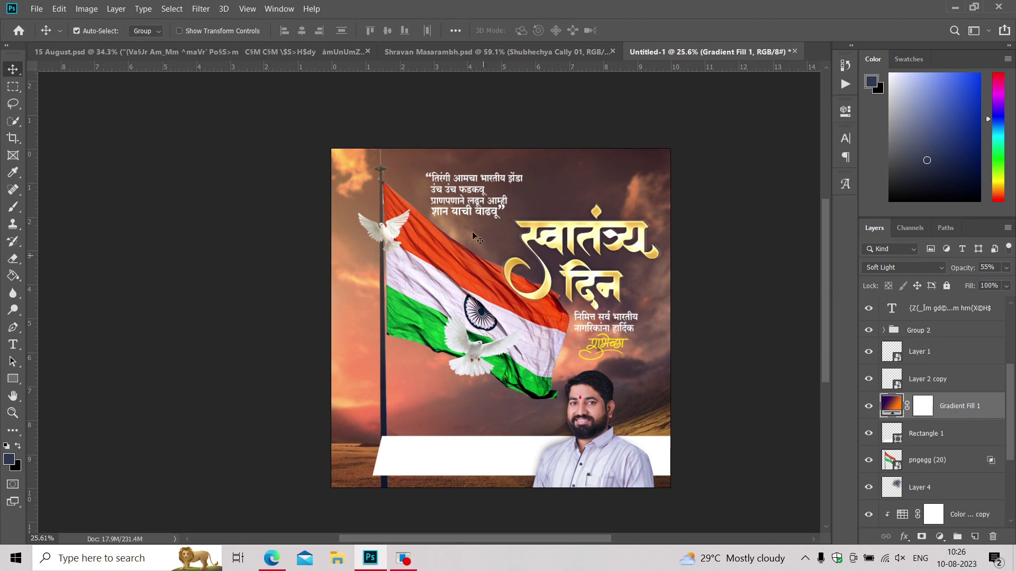
pyautogui.scroll(1, 486, 254)
pyautogui.scroll(1, 505, 286)
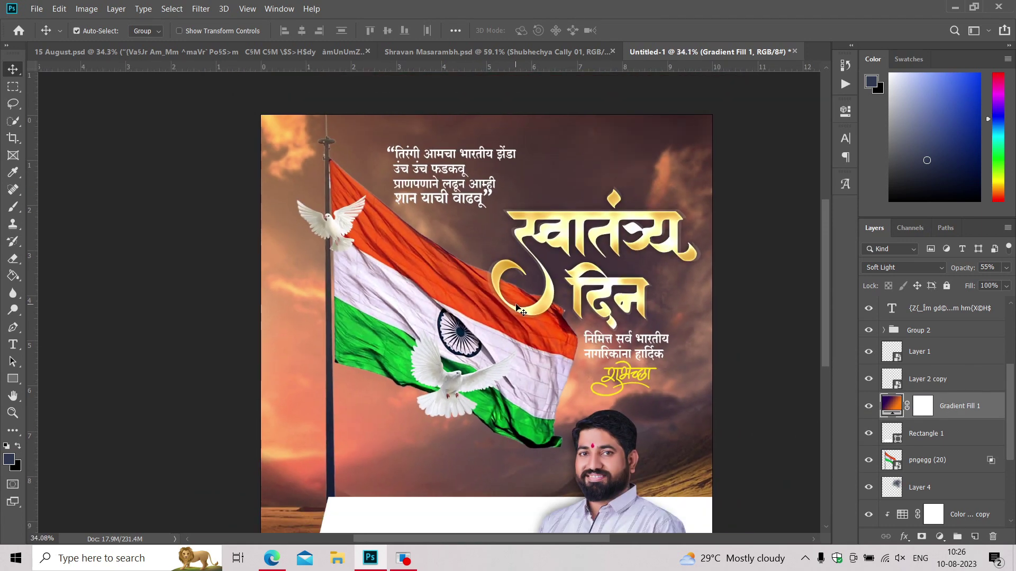
pyautogui.scroll(-1, 516, 307)
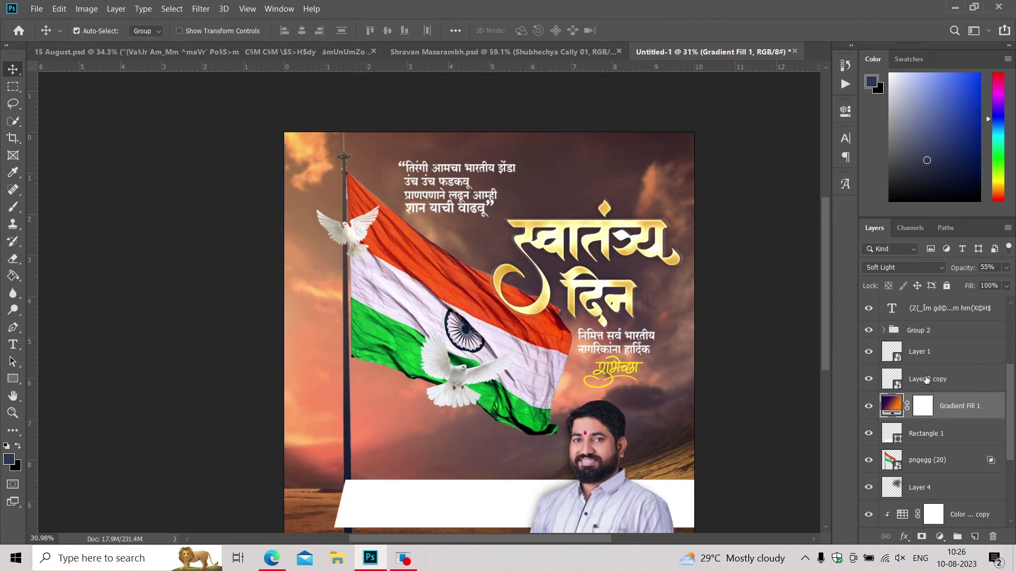
pyautogui.scroll(-2, 603, 377)
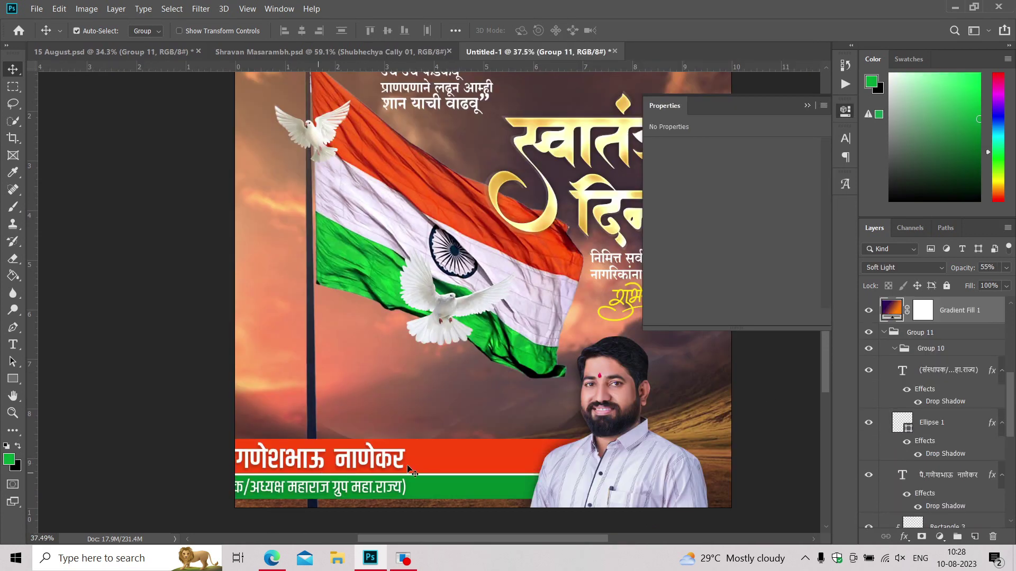
# Slide the Group 11 name banner into the bottom of the poster.
pyautogui.click(410, 469)
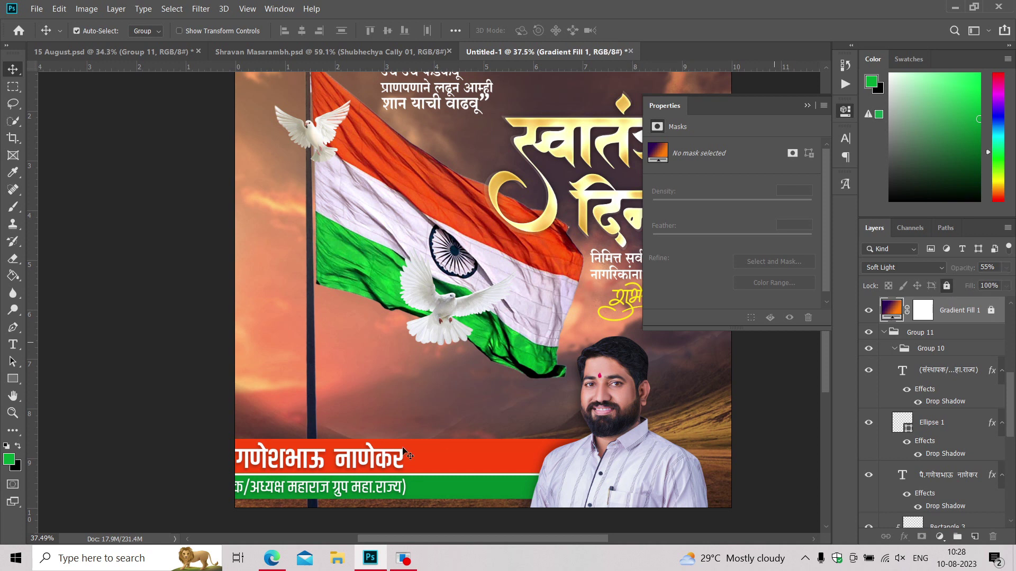
pyautogui.moveTo(420, 469); pyautogui.dragTo(439, 470)
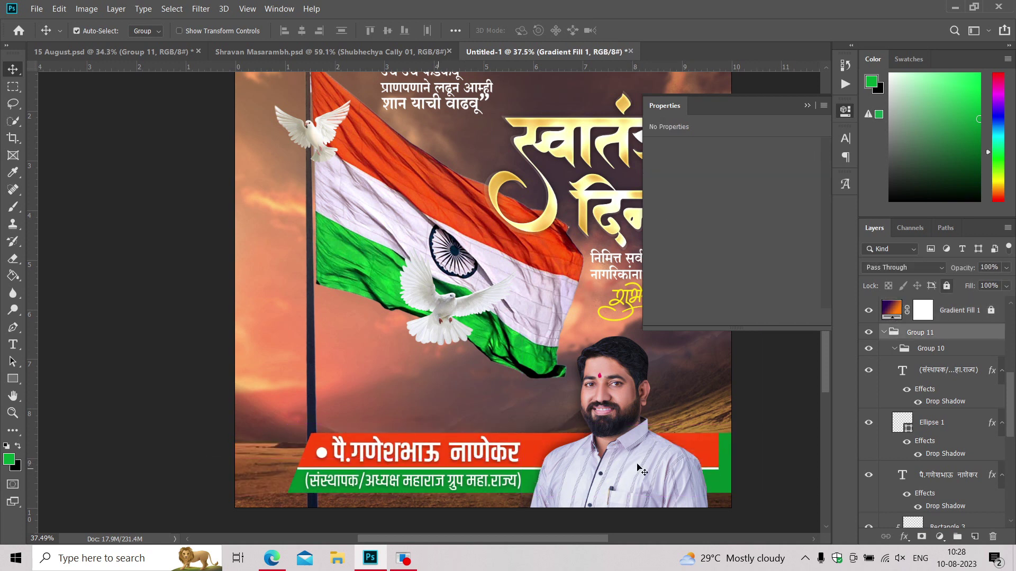
pyautogui.scroll(-4, 946, 395)
# Stretch the Rectangle 3 and Rectangle 2 banner bars out to the poster's right edge.
pyautogui.click(947, 418)
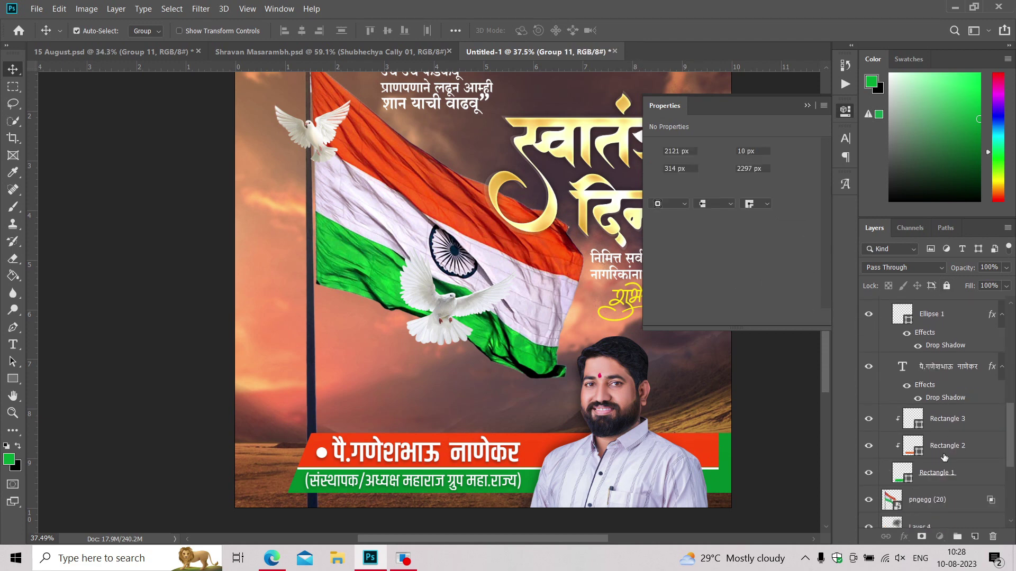
pyautogui.keyDown('shift'); pyautogui.click(947, 445); pyautogui.keyUp('shift')
pyautogui.hotkey('ctrl', 't')
pyautogui.moveTo(717, 451); pyautogui.dragTo(741, 451)
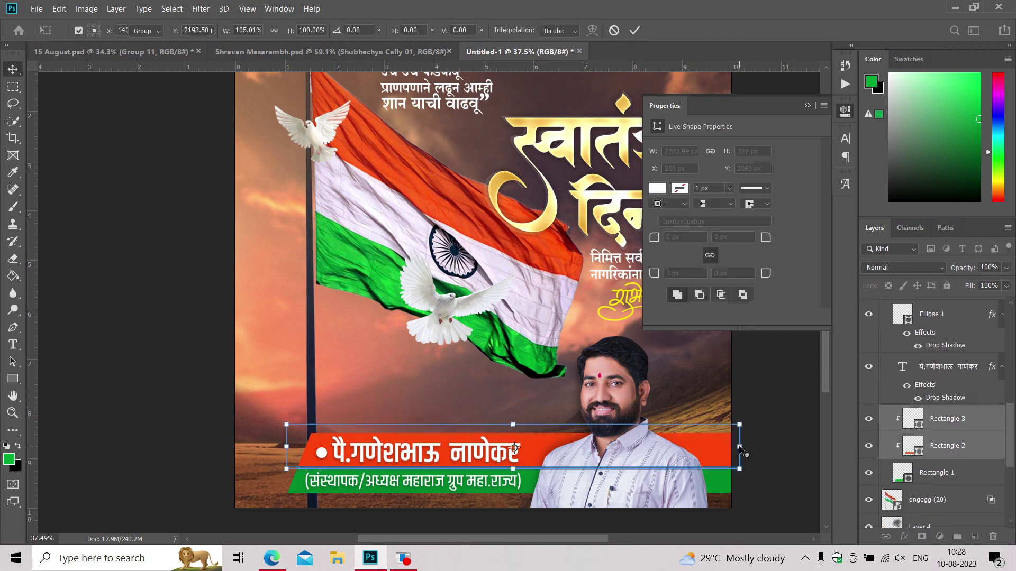
pyautogui.press('Return')
pyautogui.hotkey('ctrl', '0')
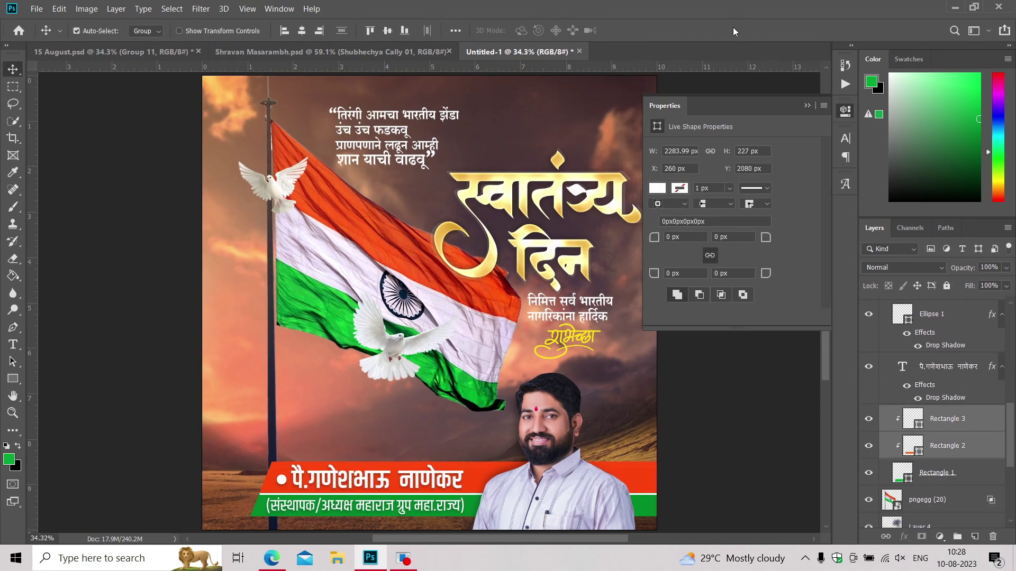
pyautogui.click(807, 106)
pyautogui.scroll(5, 949, 370)
# Place the sun flare image as an embedded layer in Screen blend mode.
pyautogui.scroll(3, 949, 344)
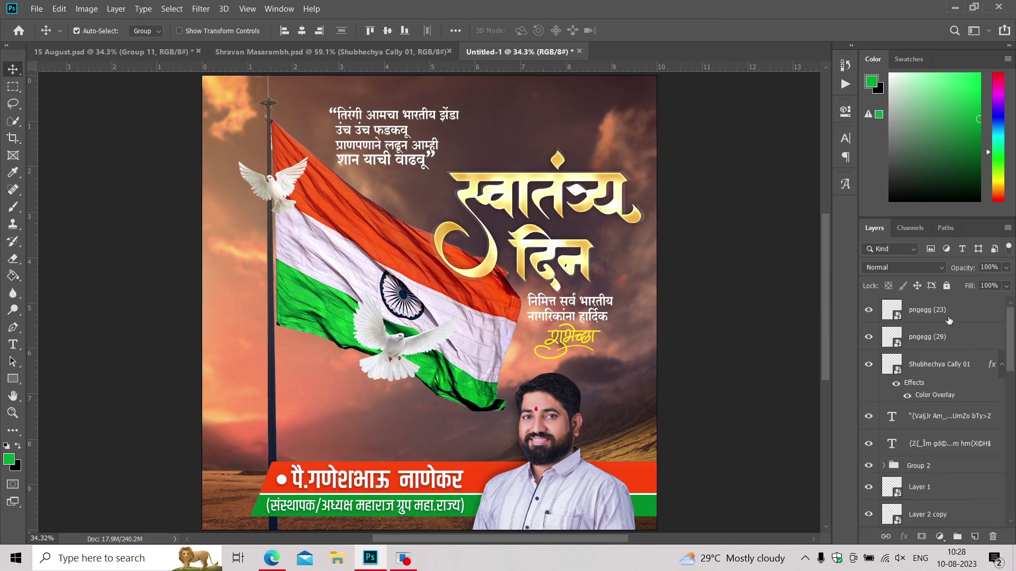
pyautogui.click(948, 318)
pyautogui.click(35, 8)
pyautogui.click(53, 211)
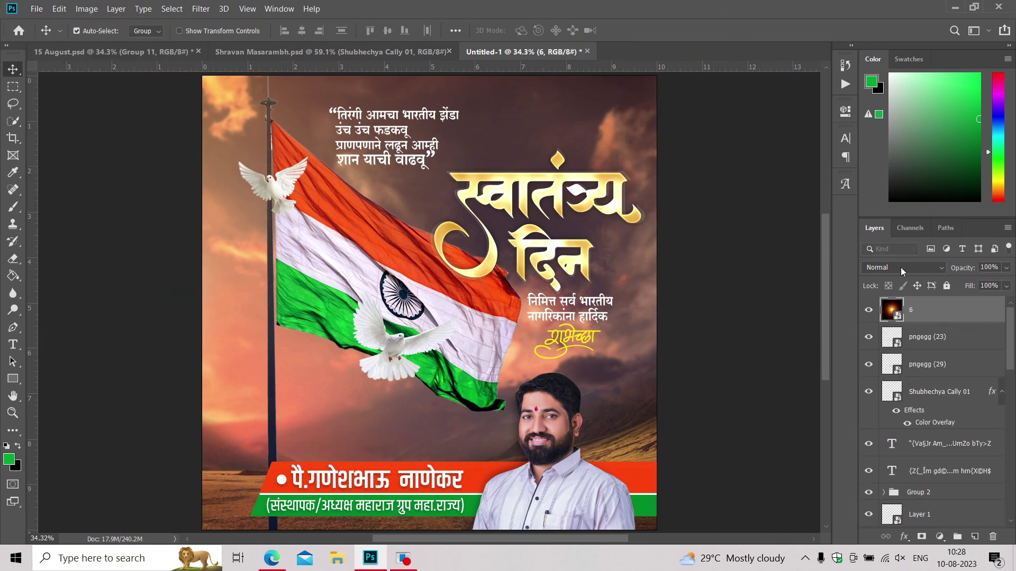
pyautogui.click(904, 268)
pyautogui.click(873, 321)
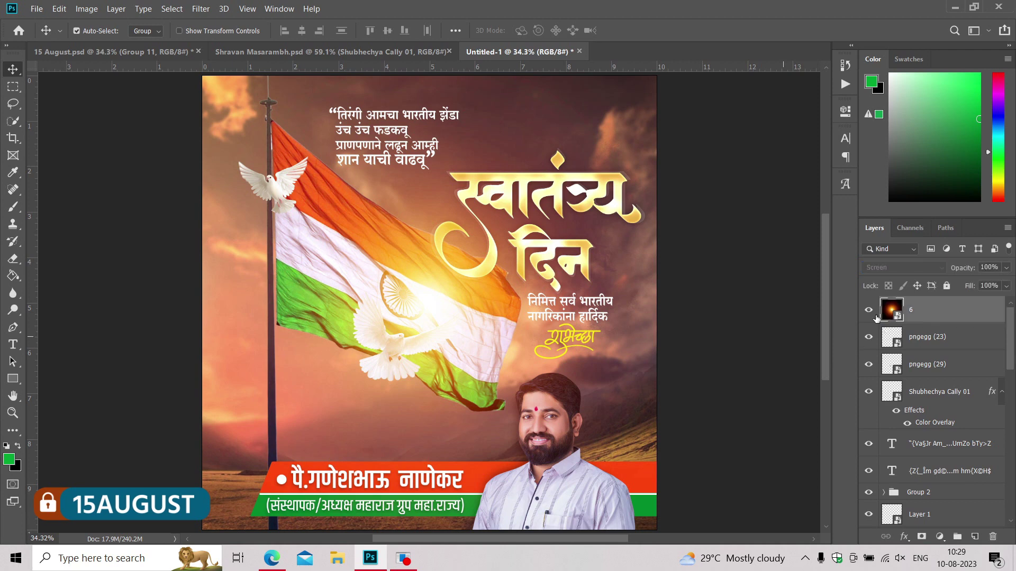
# Scale the flare glow to about half size and position it at the flag's lower tip.
pyautogui.scroll(-1, 222, 95)
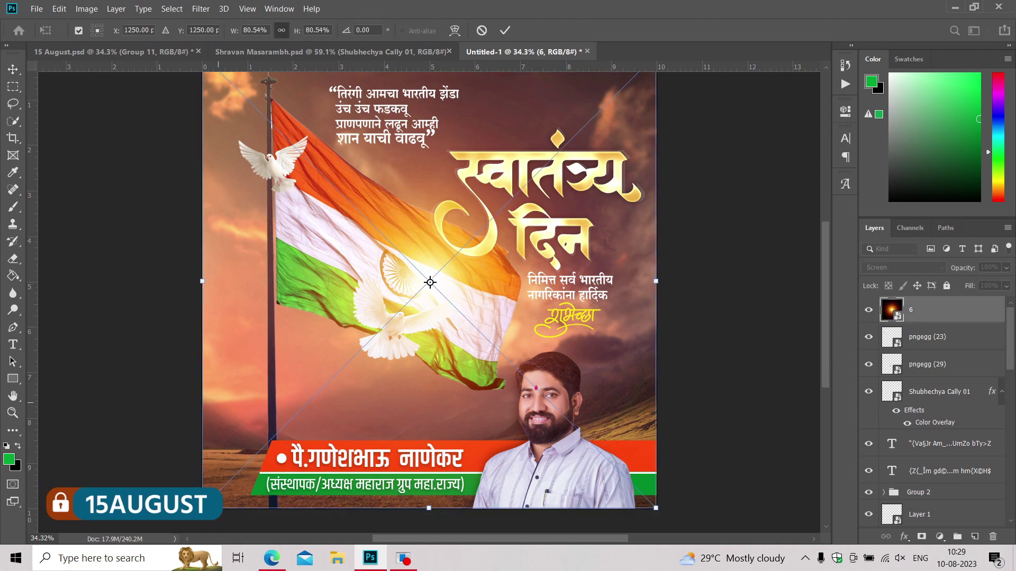
pyautogui.moveTo(254, 456); pyautogui.dragTo(334, 351)
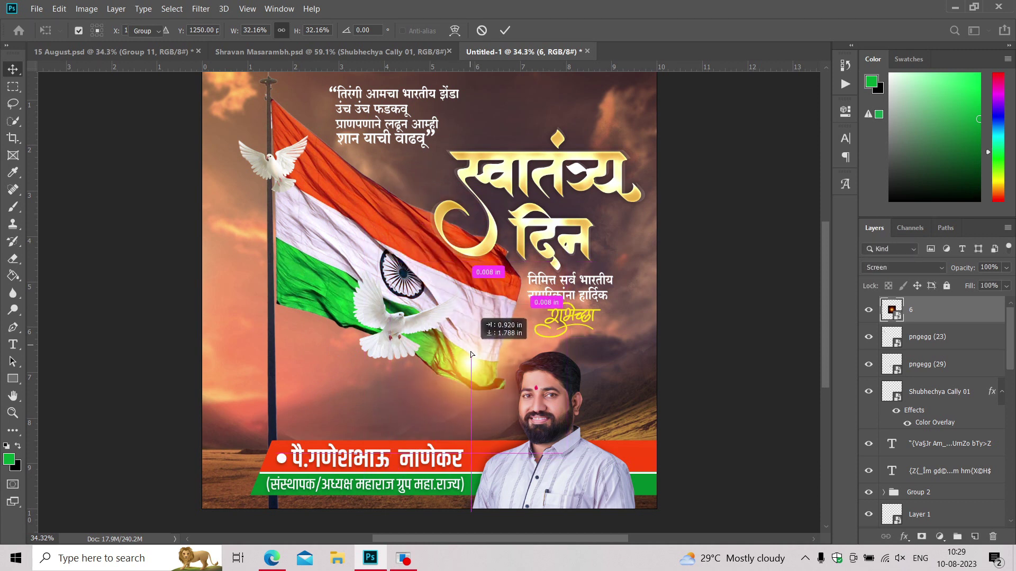
pyautogui.moveTo(430, 271); pyautogui.dragTo(483, 362)
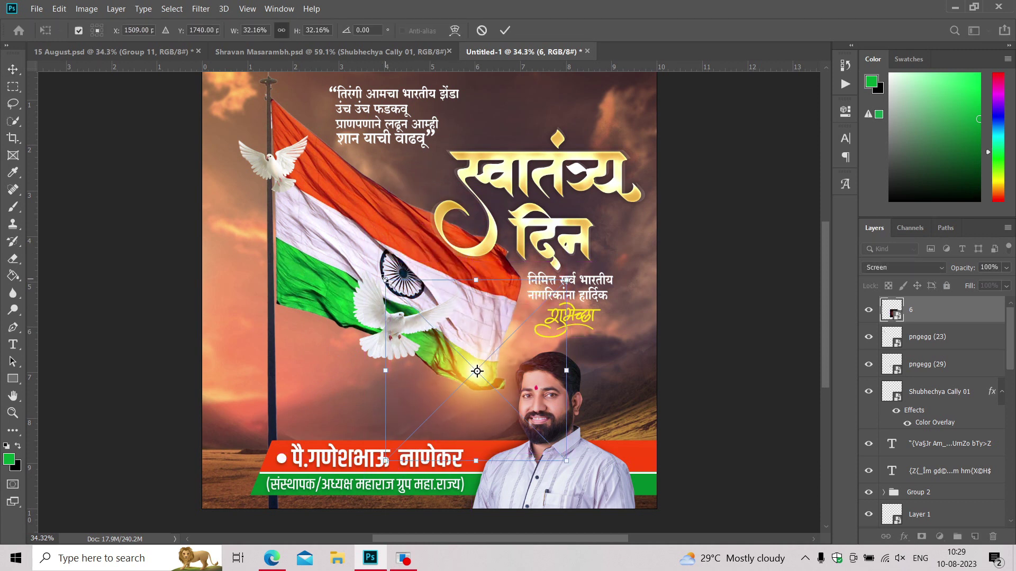
pyautogui.moveTo(387, 281); pyautogui.dragTo(333, 228)
pyautogui.press('Return')
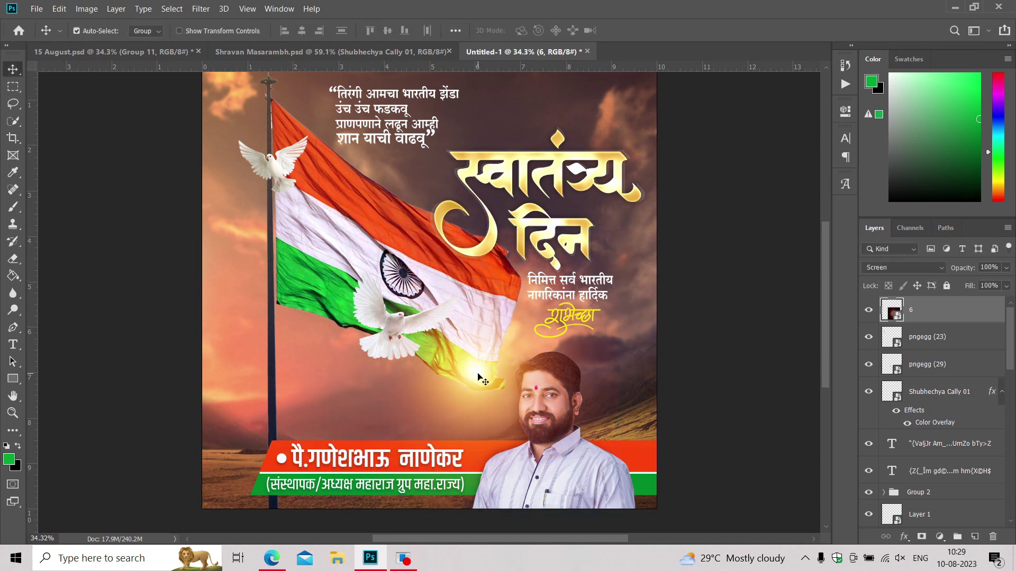
pyautogui.moveTo(478, 372)
pyautogui.mouseDown()
pyautogui.moveTo(446, 357)
pyautogui.moveTo(472, 372)
pyautogui.mouseUp()
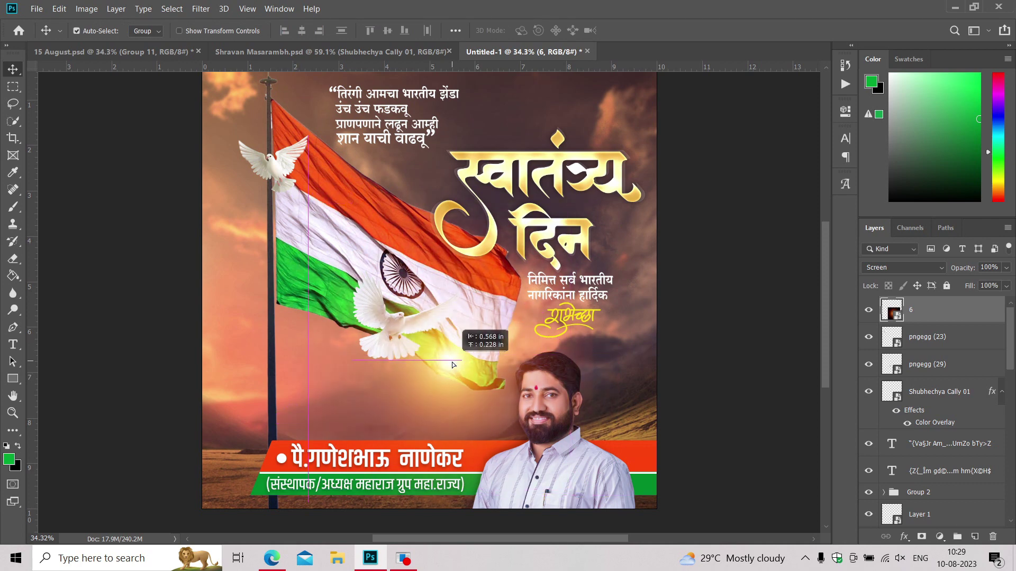
pyautogui.moveTo(914, 315); pyautogui.dragTo(916, 500)
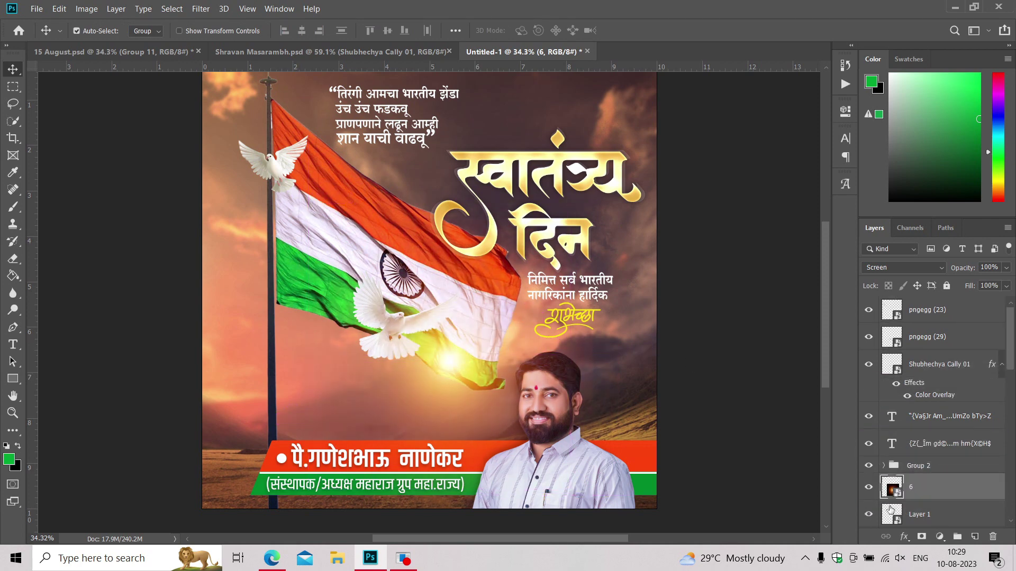
# Move the flare layer below the collapsed Group 11 banner group.
pyautogui.scroll(-1, 472, 395)
pyautogui.scroll(-1, 472, 395)
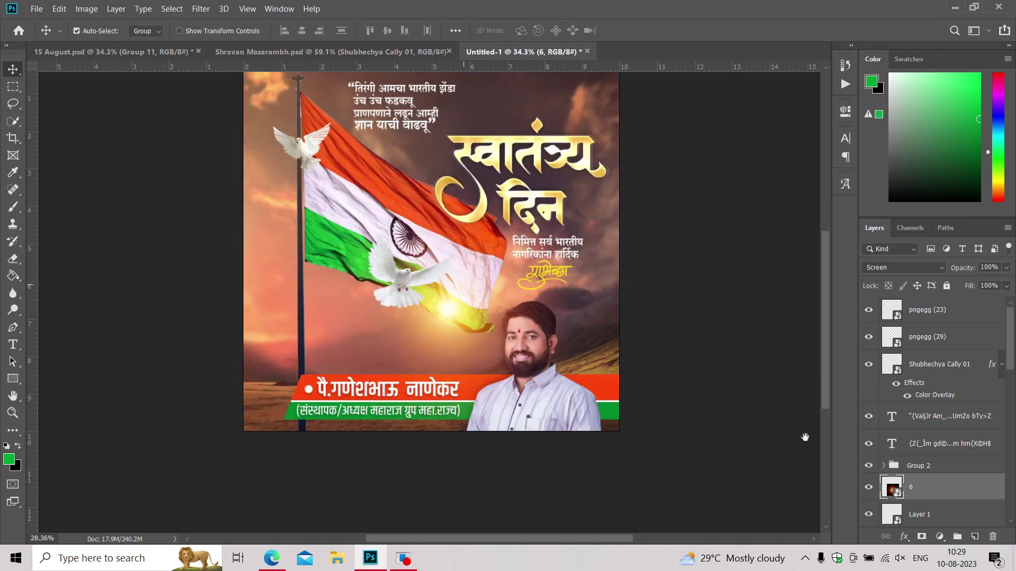
pyautogui.scroll(-4, 948, 446)
pyautogui.scroll(-1, 948, 446)
pyautogui.scroll(-2, 948, 446)
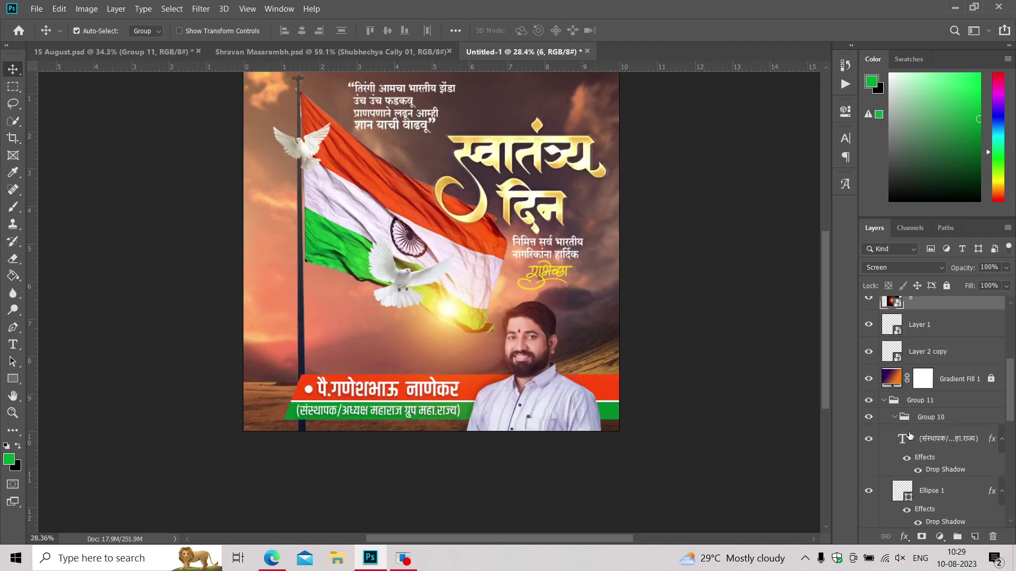
pyautogui.click(882, 401)
pyautogui.moveTo(920, 303); pyautogui.dragTo(921, 385)
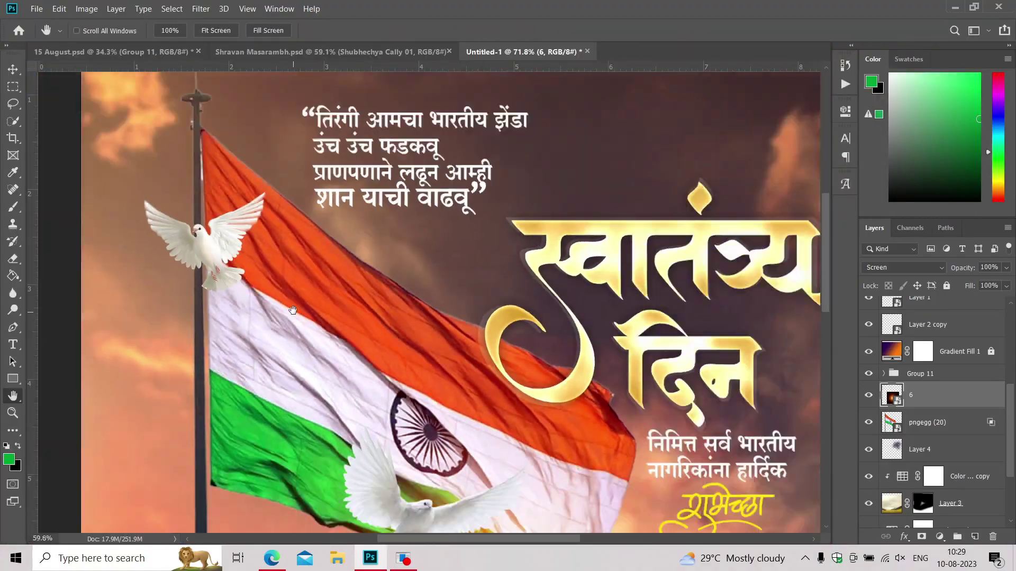
pyautogui.press('super+d')
# Refresh the Windows desktop twice from its right-click menu.
pyautogui.rightClick(301, 205)
pyautogui.click(337, 264)
pyautogui.rightClick(256, 150)
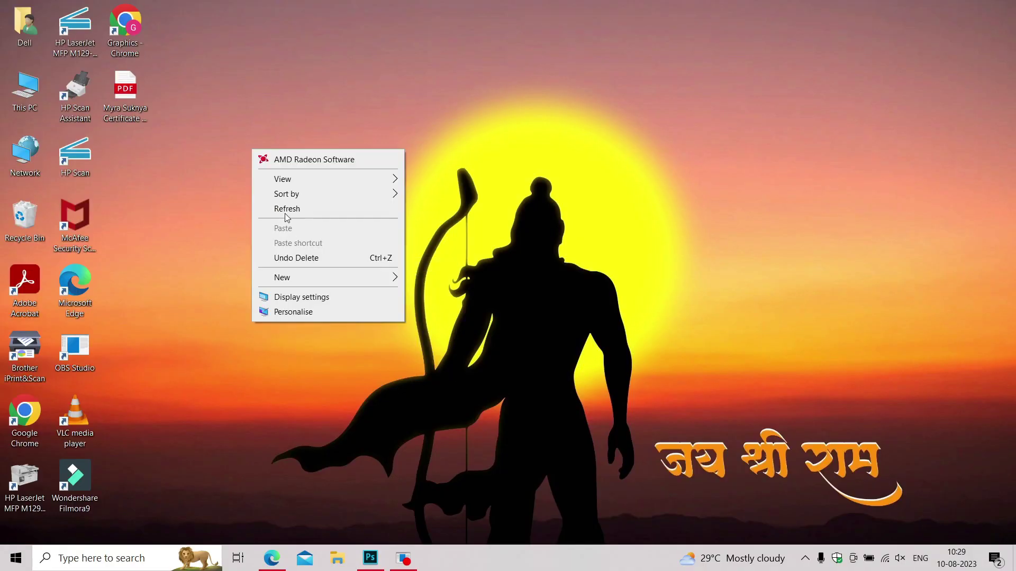
pyautogui.click(285, 207)
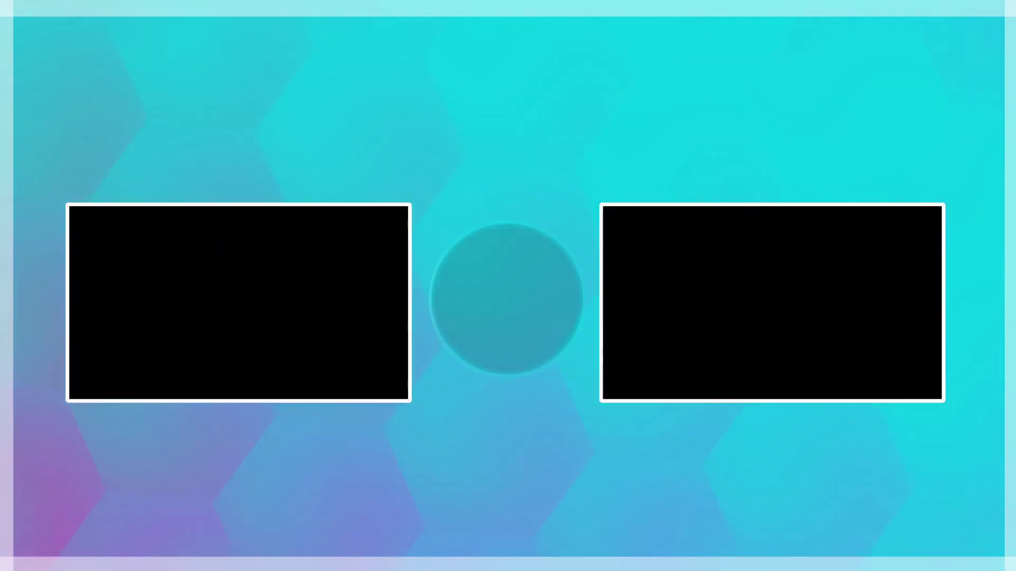